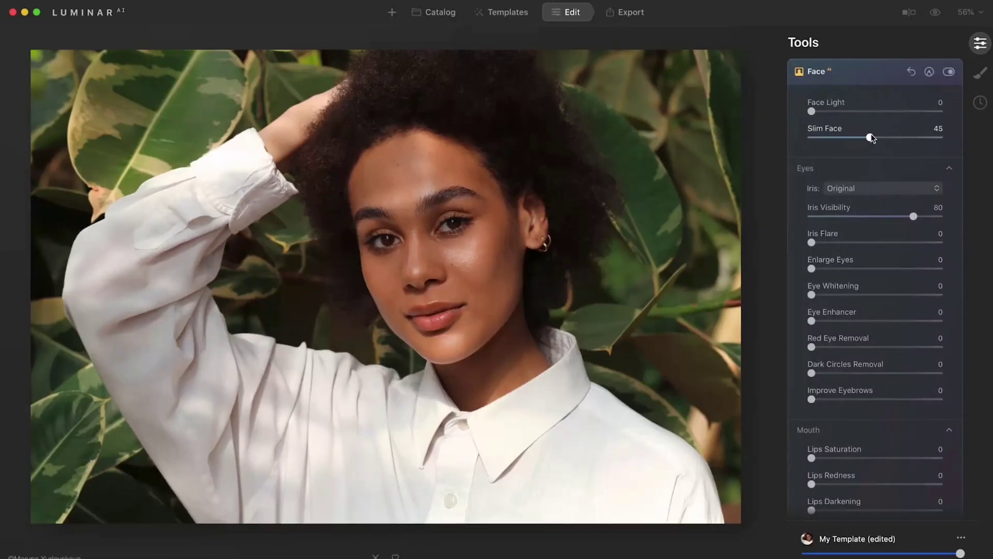
- Change the eyes' iris to Grey, lower Iris Visibility and increase Iris Flare in Face AI
click(882, 188)
click(870, 252)
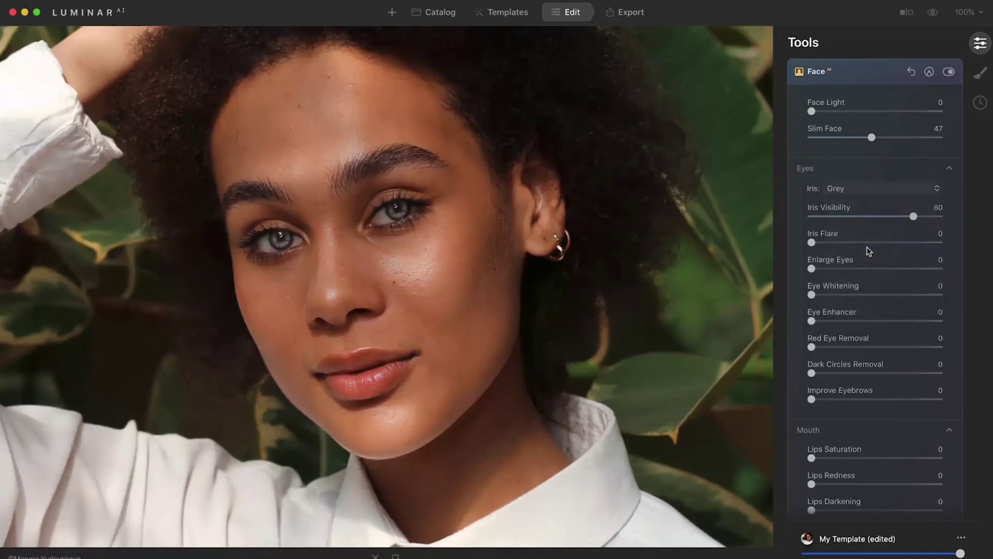
drag(913, 217, 868, 217)
drag(822, 241, 918, 243)
- Increase Eye Whitening, Eye Enhancer, Dark Circles Removal, Improve Eyebrows and Lips Saturation for the woman's face
drag(812, 294, 863, 294)
drag(811, 321, 920, 321)
drag(811, 373, 965, 373)
scroll(905, 414, down, 3)
drag(811, 372, 900, 398)
drag(812, 430, 938, 425)
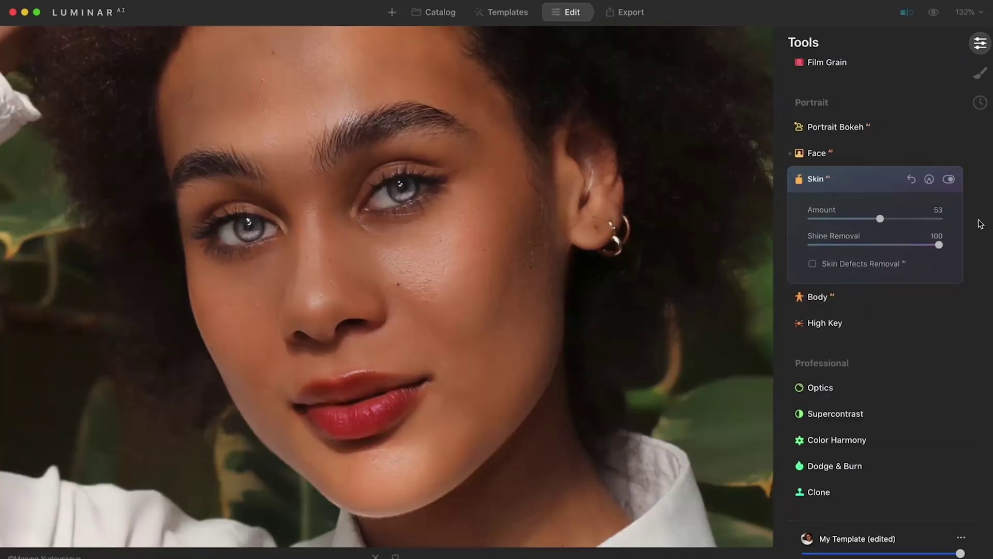
- Compare the retouched portrait with its original using the before/after view
key(backslash)
drag(84, 120, 273, 128)
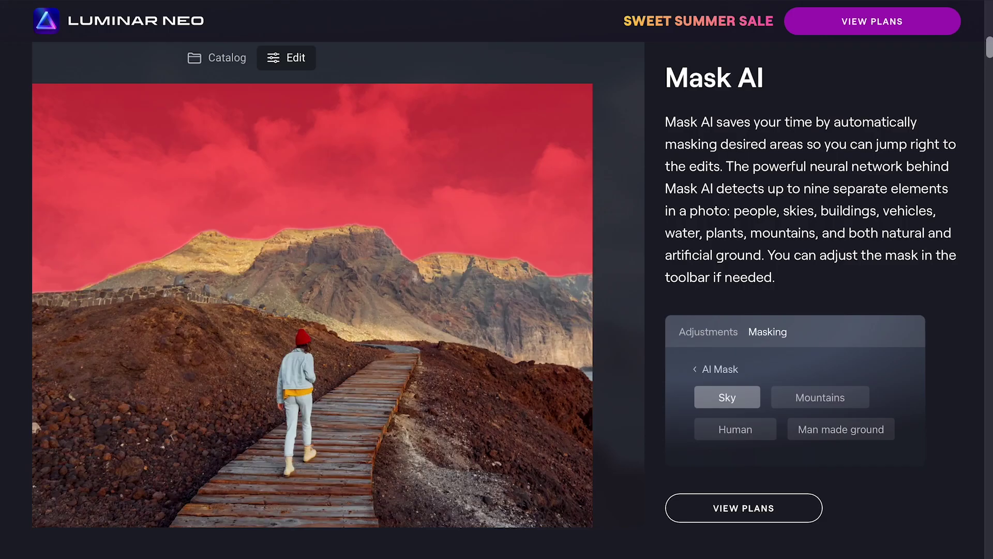
- On the Luminar Neo web page's Mask AI demo, toggle the Mountains mask and add Human and Man made ground to the sky mask
click(790, 399)
click(791, 400)
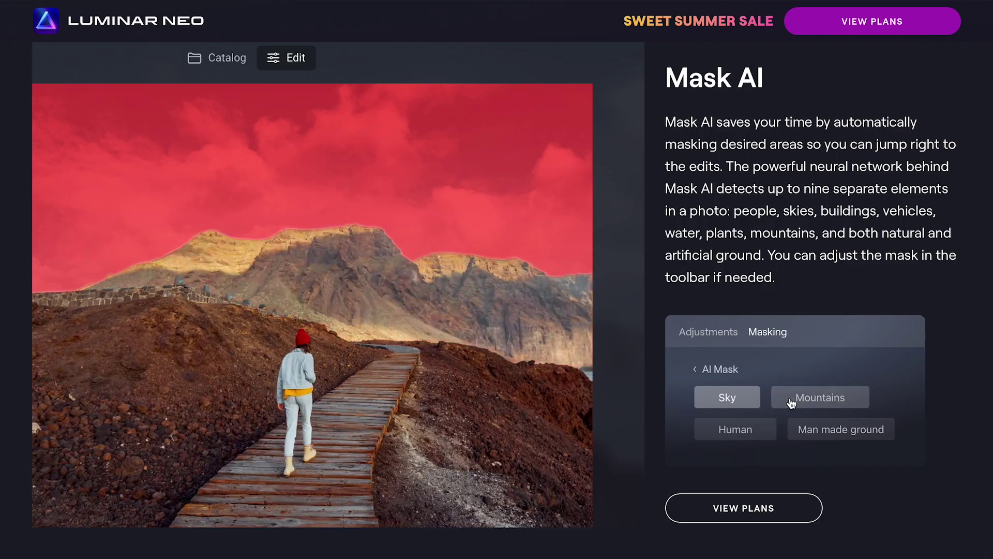
click(753, 432)
click(806, 431)
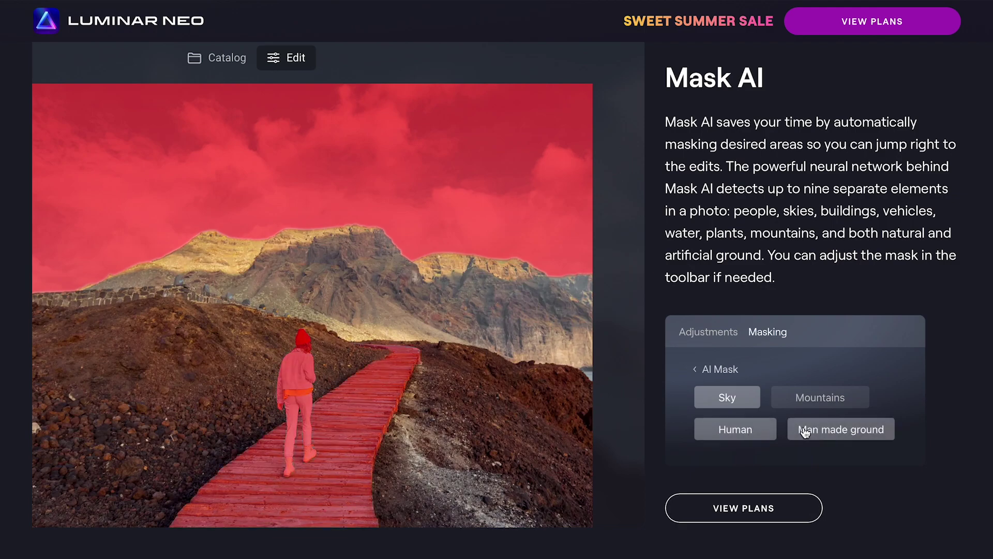
- Turn the page's Portrait Bokeh demo off and back on to compare the boy's background blur
scroll(806, 431, down, 10)
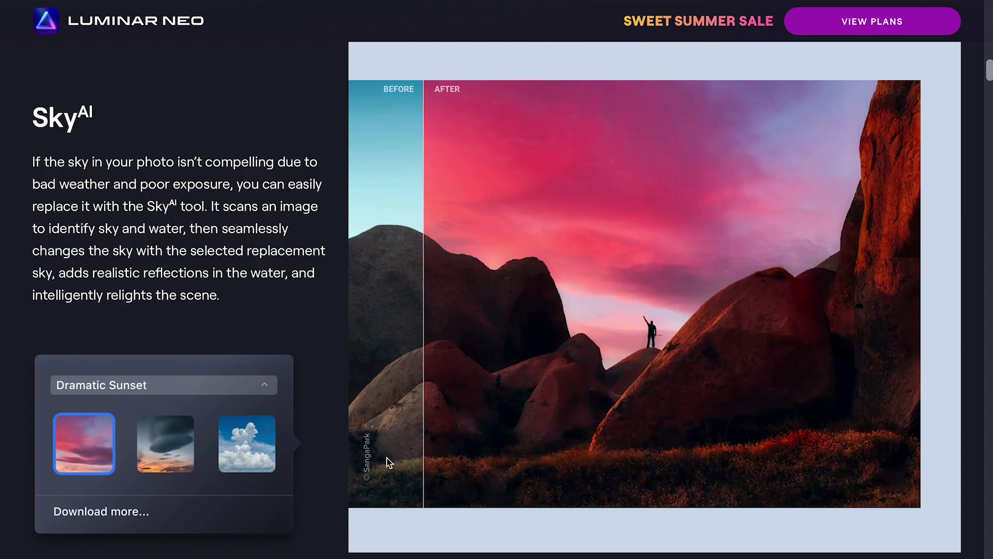
scroll(797, 402, down, 5)
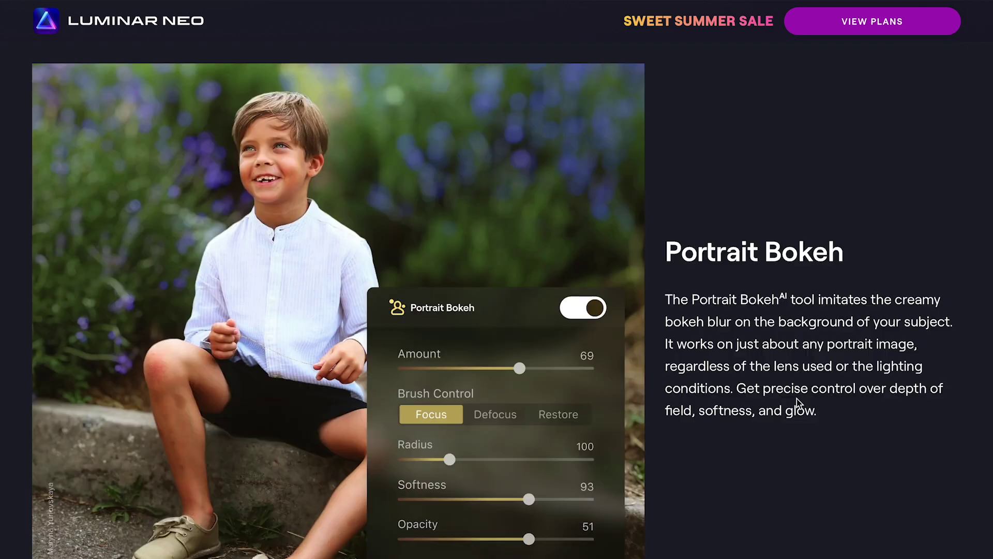
click(580, 309)
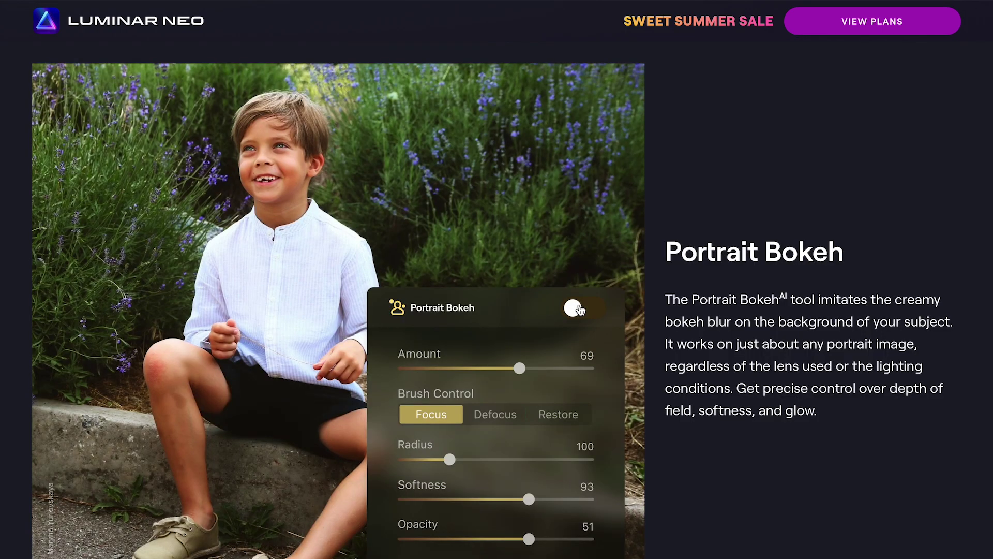
click(580, 309)
- Remove the power lines in the Remove Powerlines demo, restore them once, and remove them again
scroll(191, 514, down, 5)
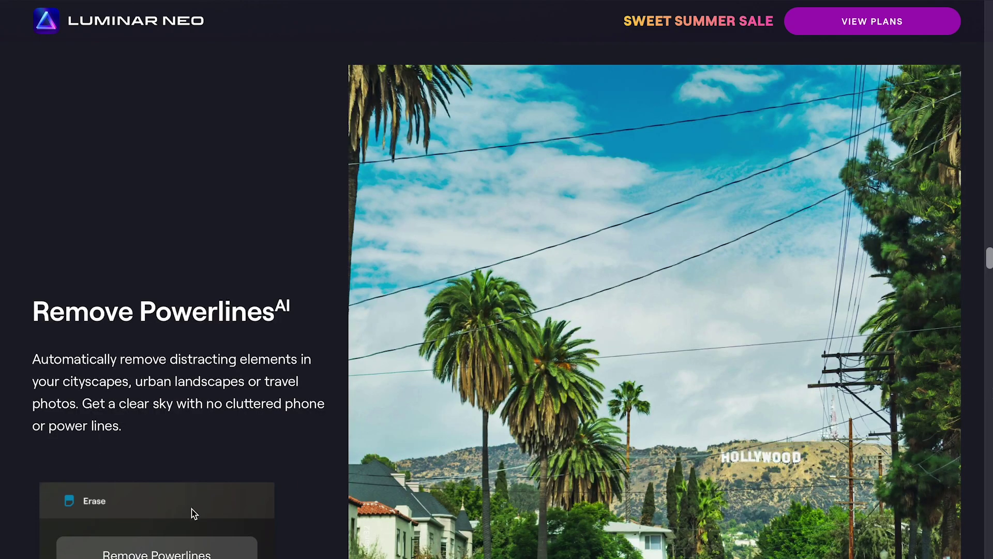
click(171, 553)
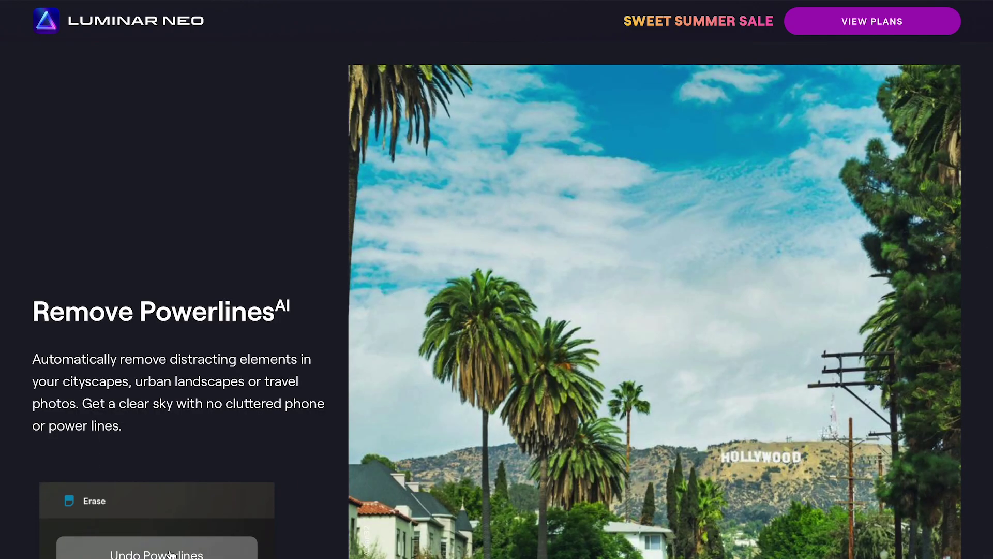
click(171, 554)
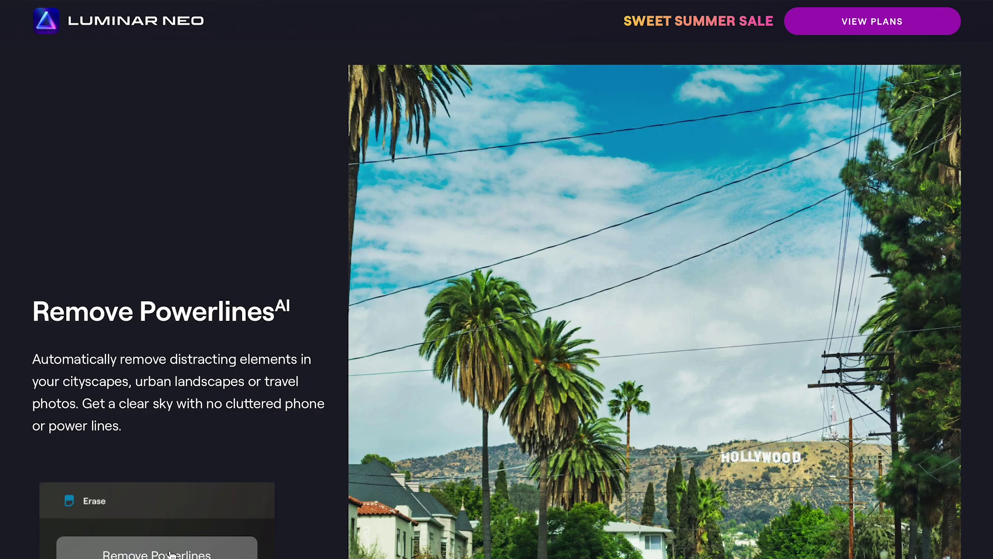
click(171, 553)
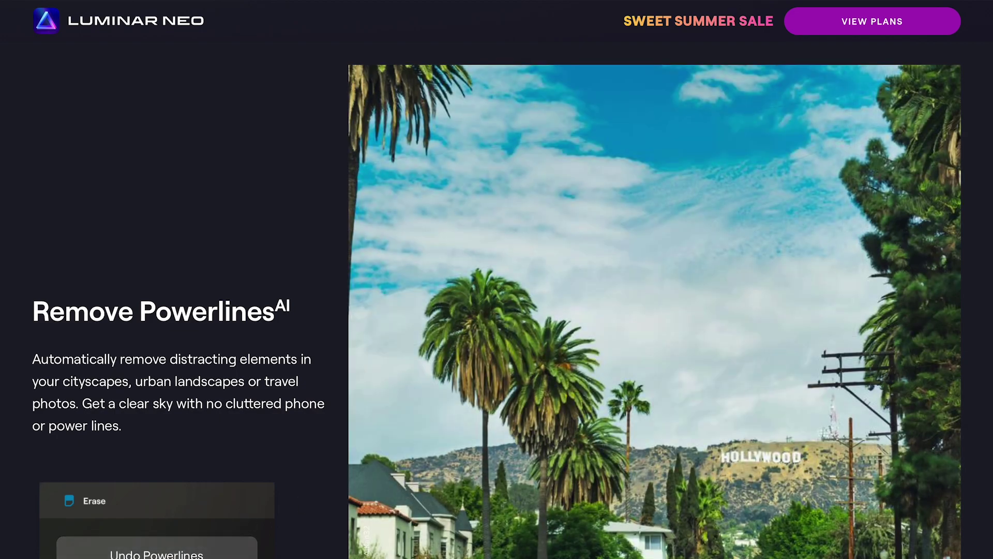
scroll(497, 300, down, 10)
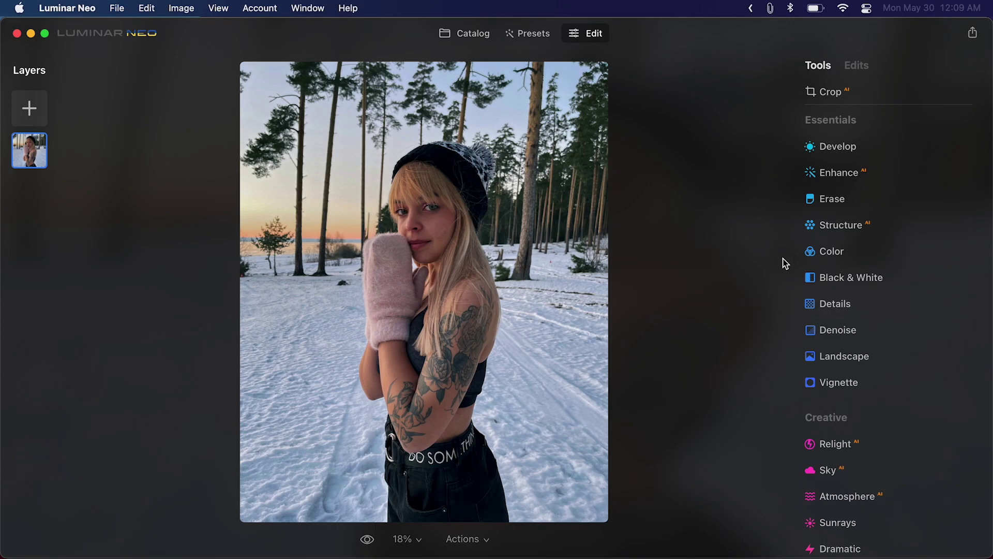
- In the Luminar Neo app, apply Portrait Bokeh to the snowy forest portrait with an Amount of 80
scroll(833, 285, down, 5)
scroll(833, 284, down, 3)
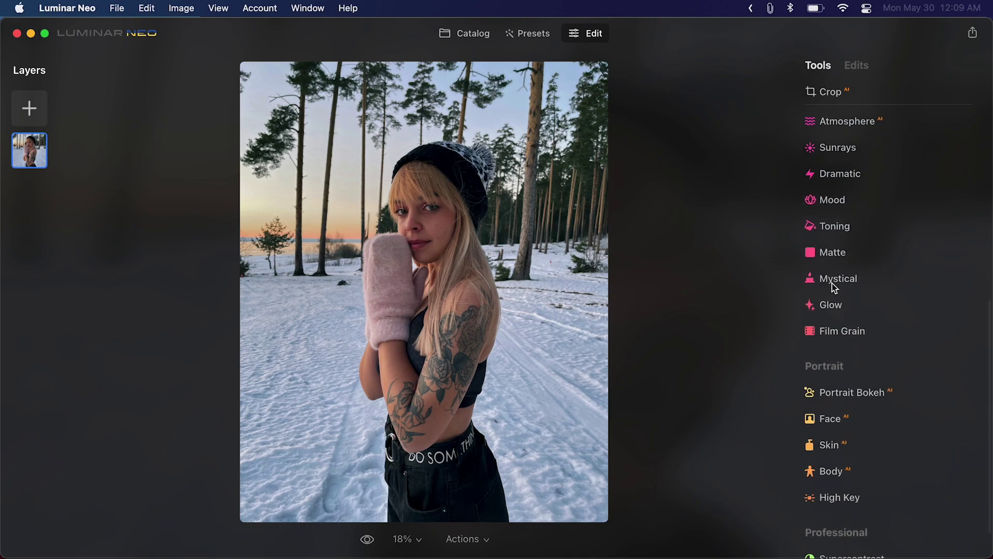
click(844, 384)
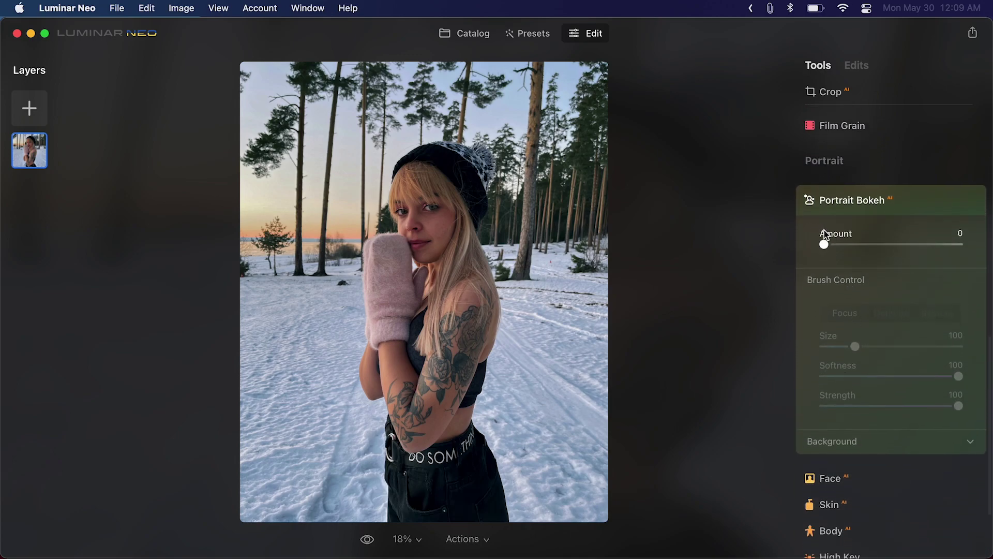
drag(824, 246, 935, 243)
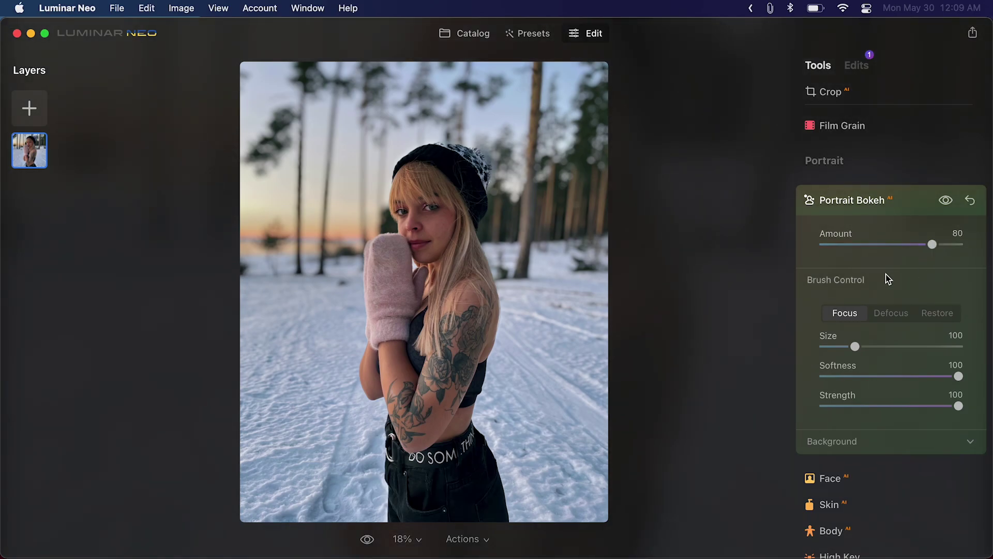
- Set the bokeh background's Depth Correction to -90, try Edges Correction at 80, and set it to 2
click(838, 447)
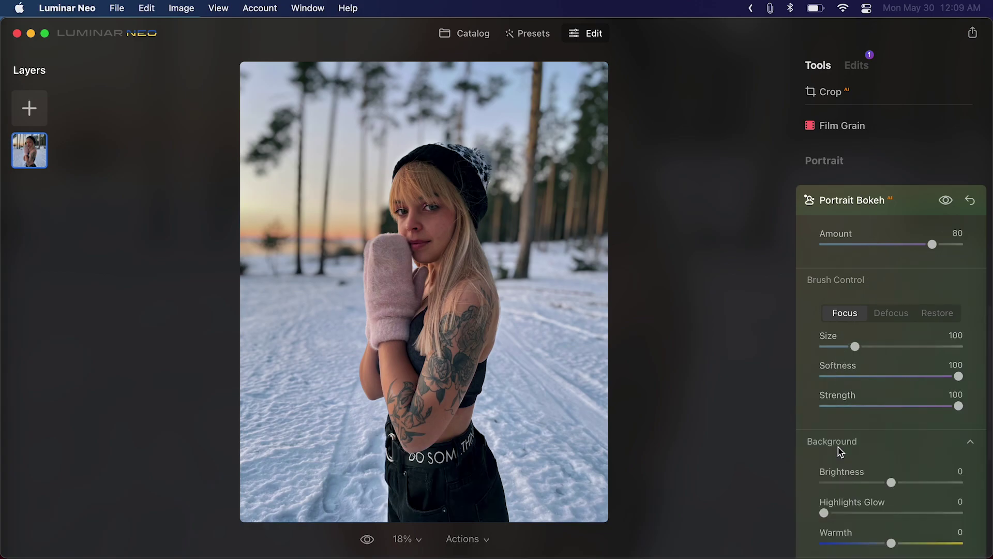
scroll(838, 447, down, 4)
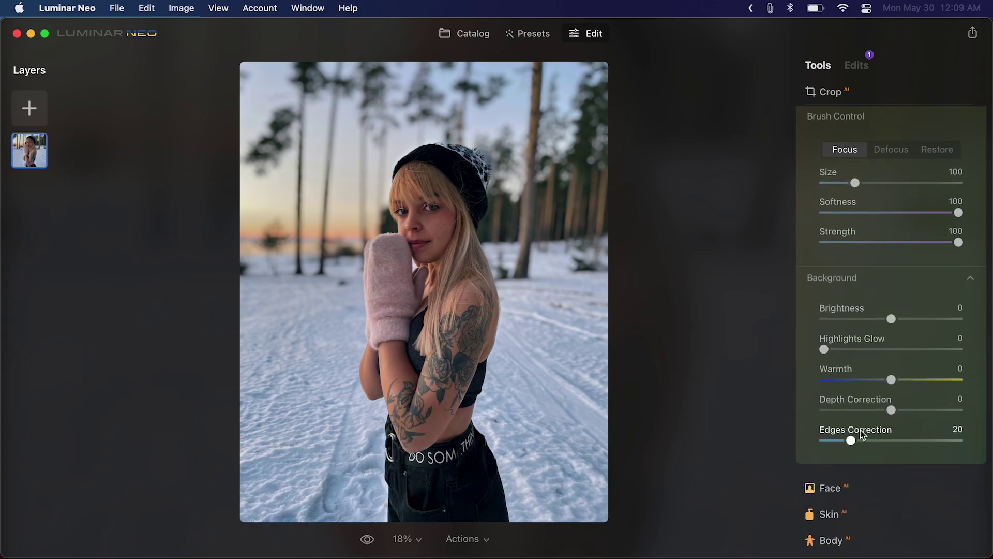
drag(890, 412, 828, 413)
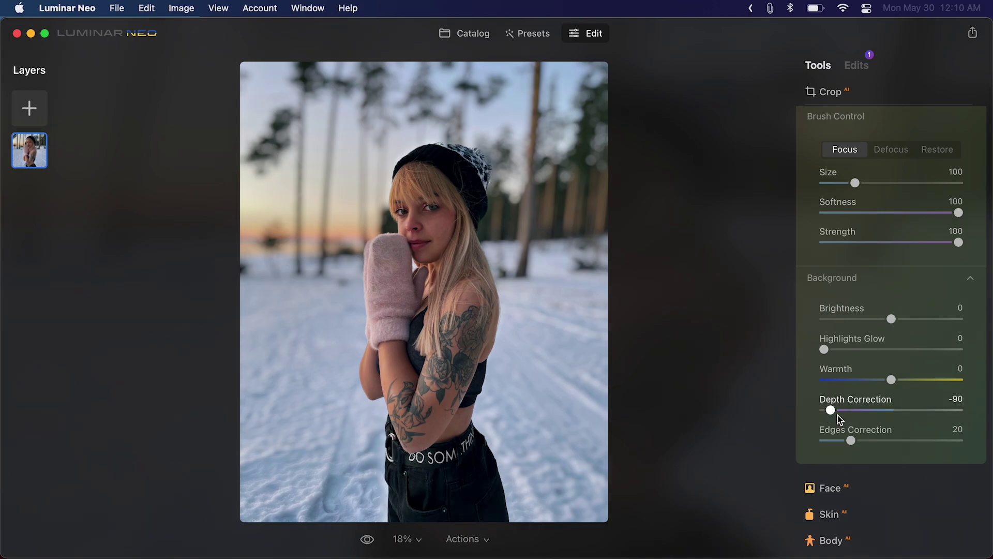
drag(852, 440, 942, 439)
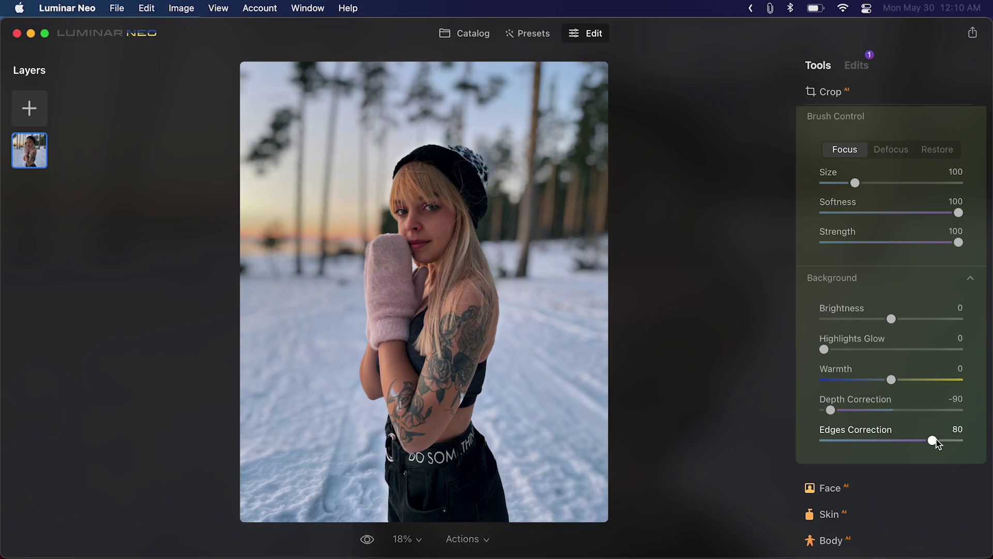
drag(933, 443, 822, 443)
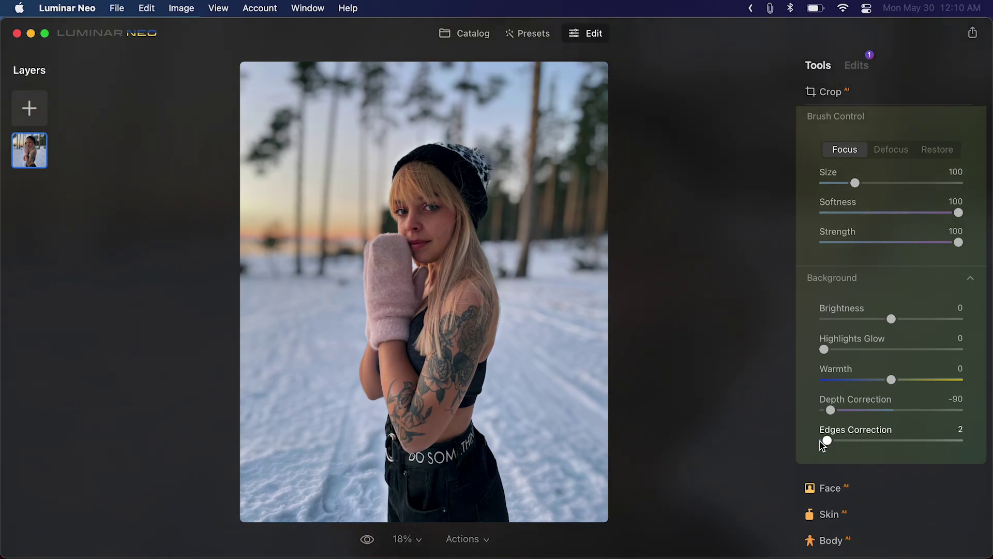
- Compare the snowy portrait with and without all edits, and with Portrait Bokeh hidden and shown
scroll(875, 380, up, 5)
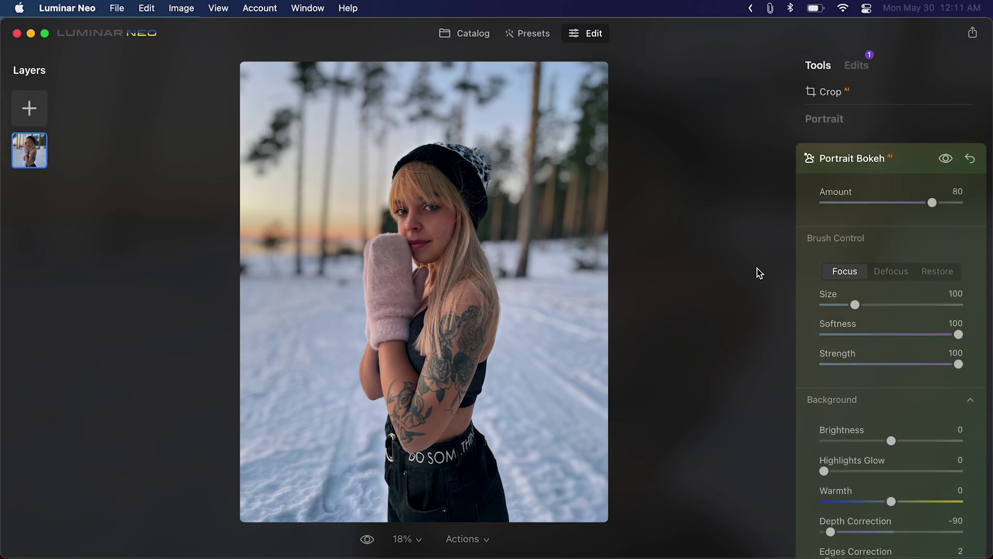
key(backslash)
key(backslash)
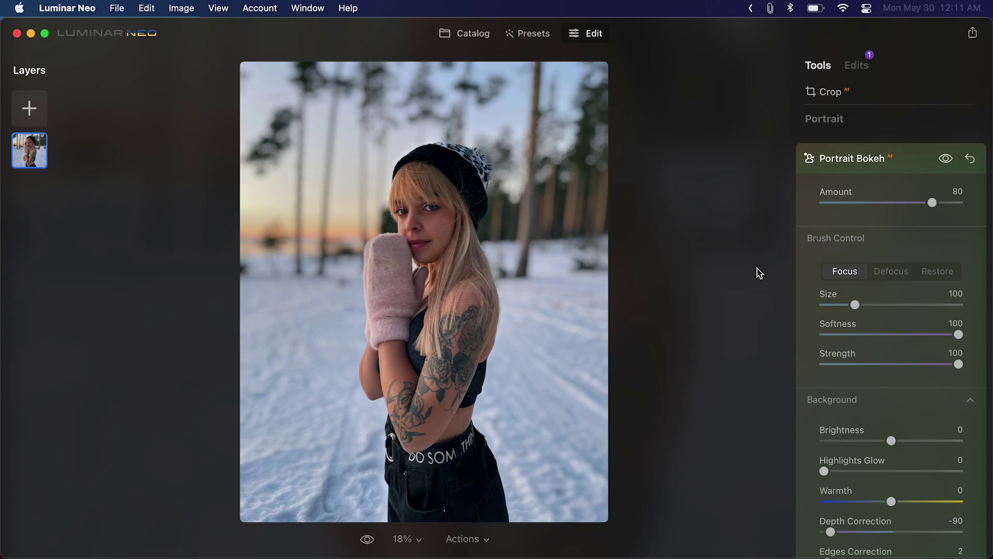
click(947, 163)
click(946, 163)
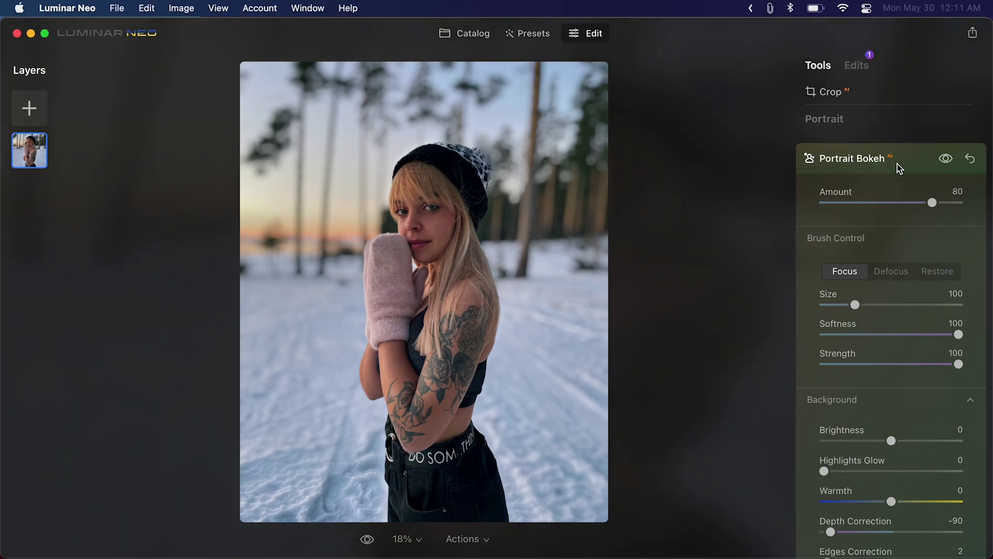
- Reopen the already applied Portrait Bokeh edit and view its focus mask over the woman
click(869, 164)
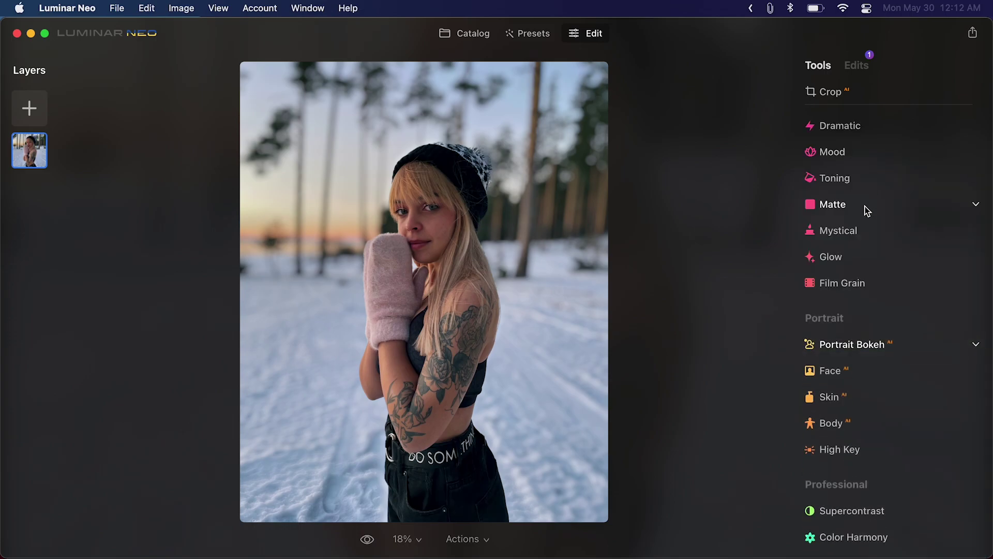
click(838, 345)
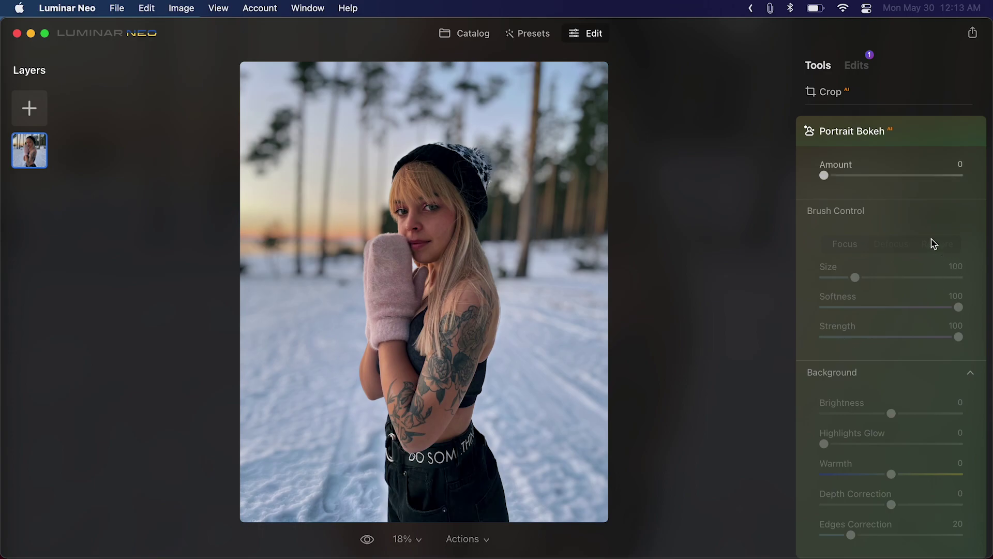
click(860, 134)
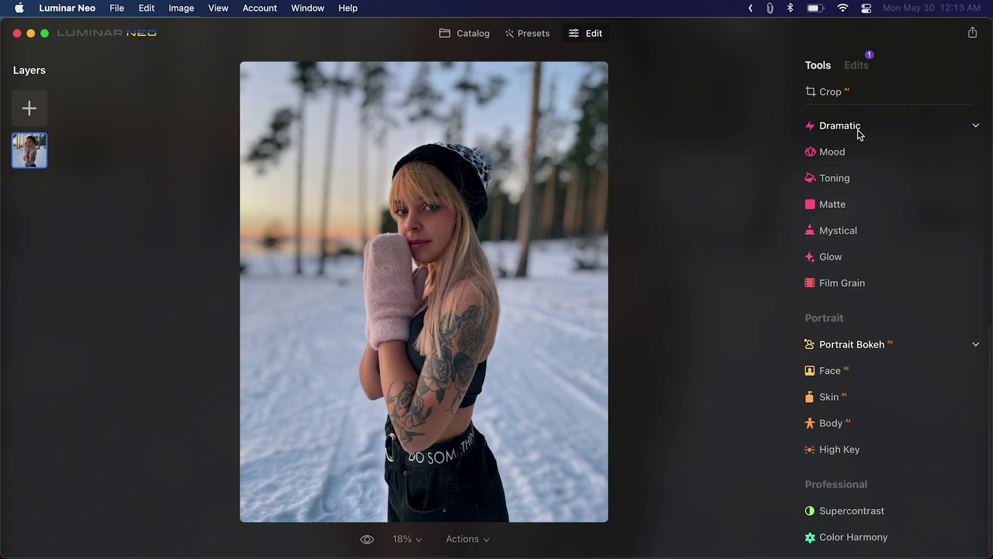
click(860, 68)
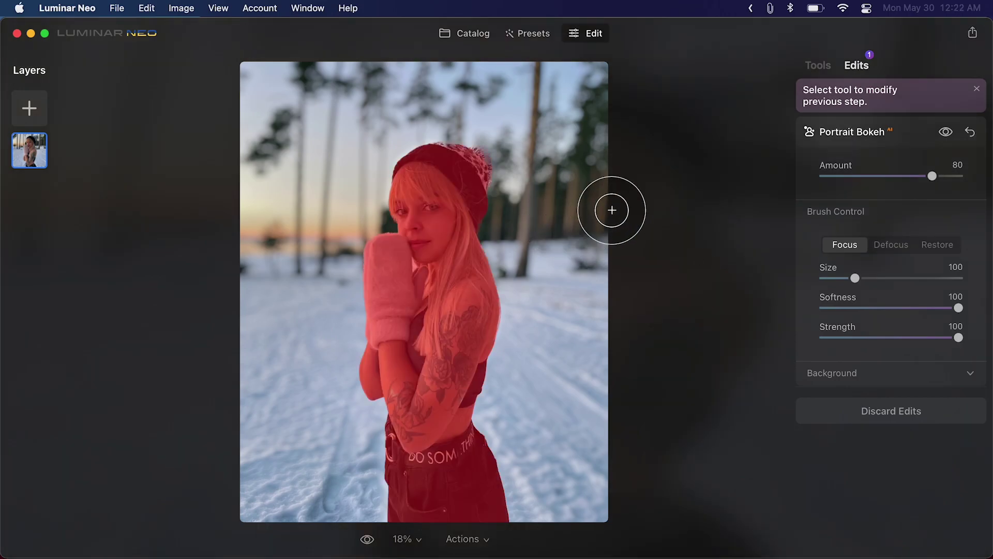
mouse_move(661, 204)
mouse_down()
mouse_move(593, 212)
mouse_move(647, 224)
mouse_up()
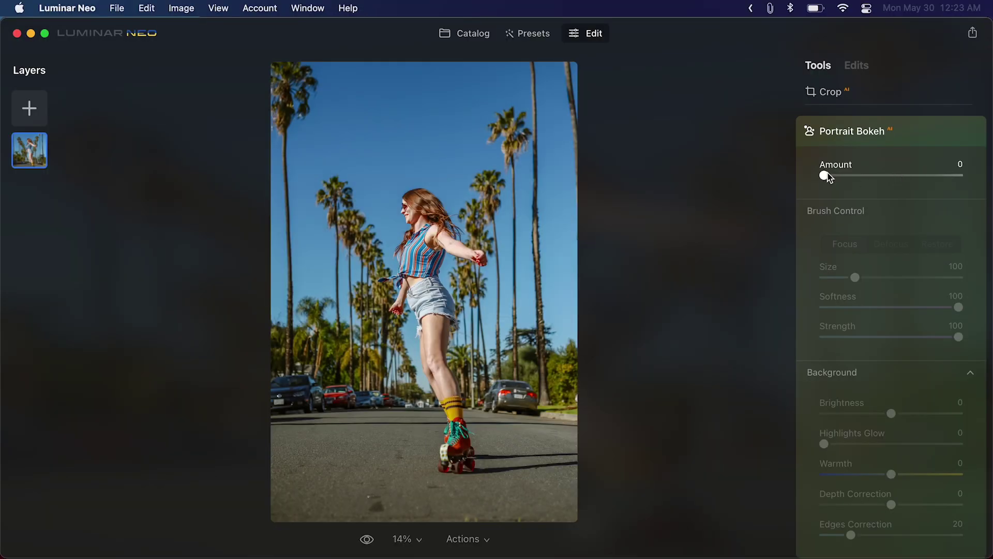
- Set Portrait Bokeh's Amount to 92 and Edges Correction to 0 on the roller skater photo, inspecting the subject's outline up close
drag(824, 176, 964, 181)
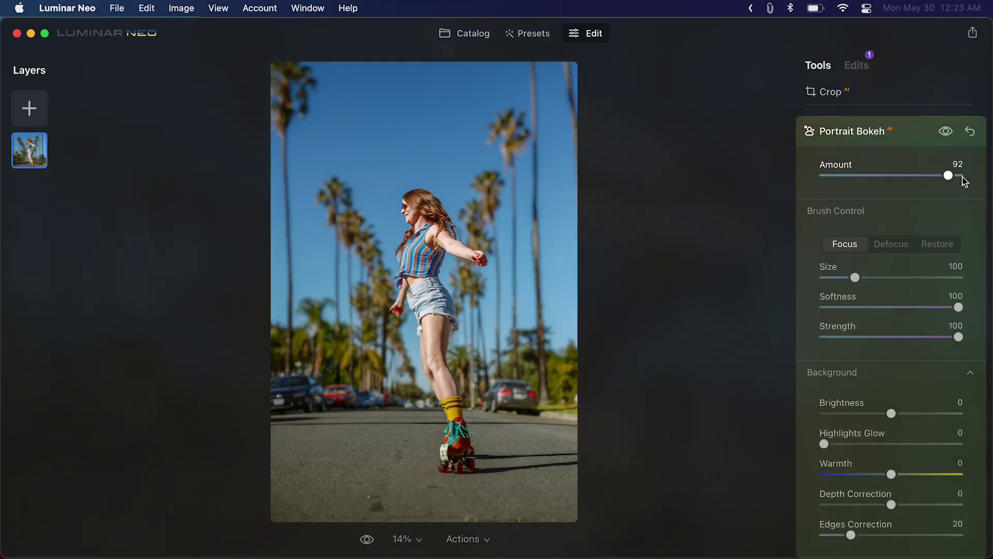
double_click(450, 279)
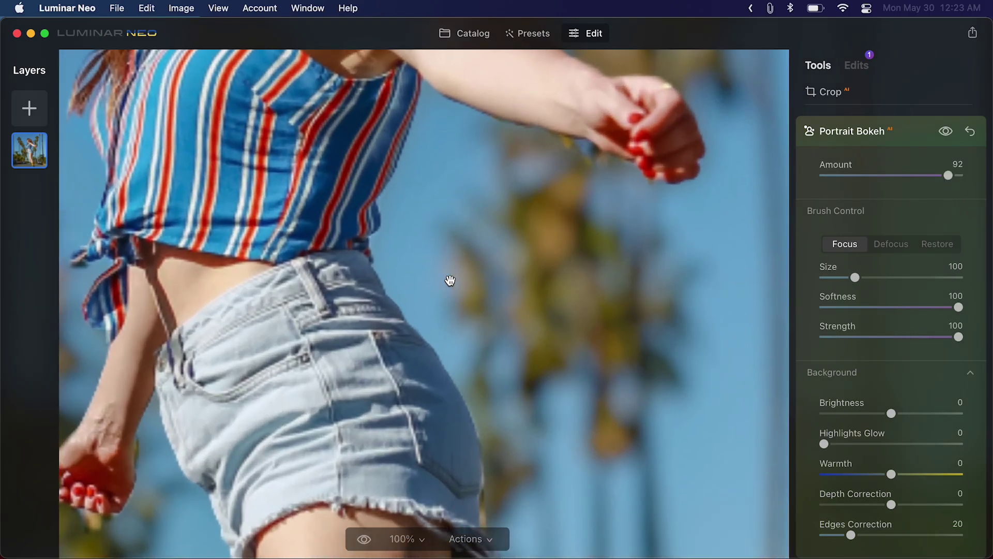
scroll(450, 280, down, 6)
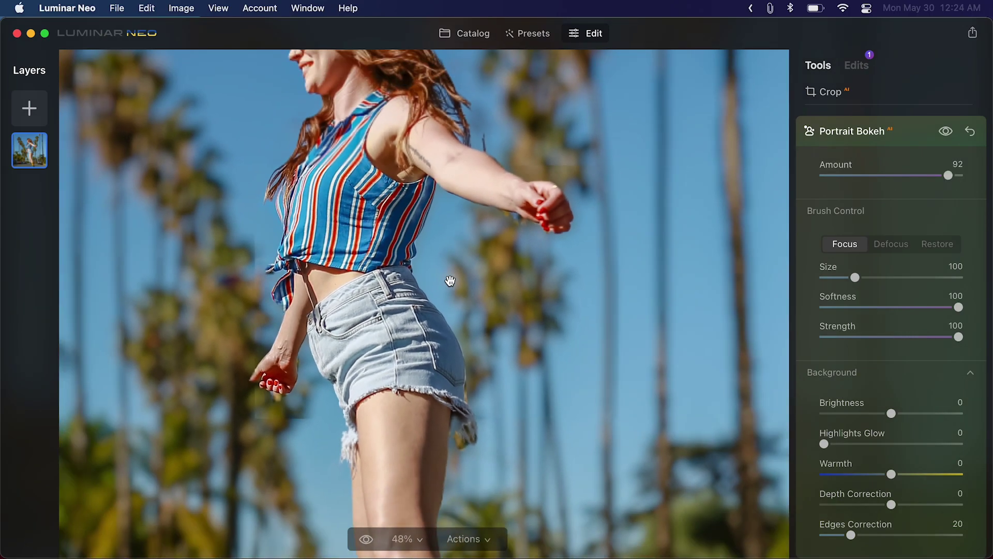
scroll(812, 359, down, 2)
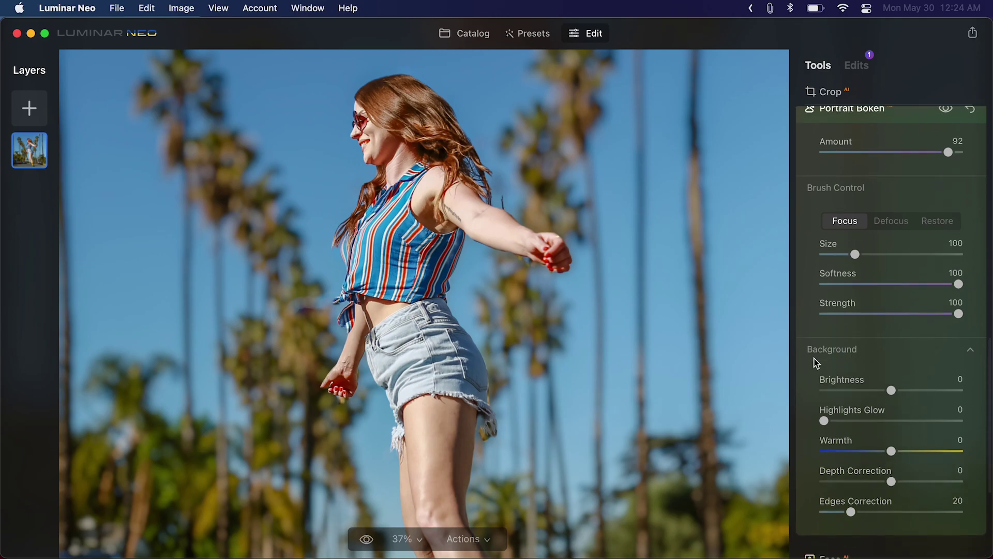
drag(852, 489, 822, 491)
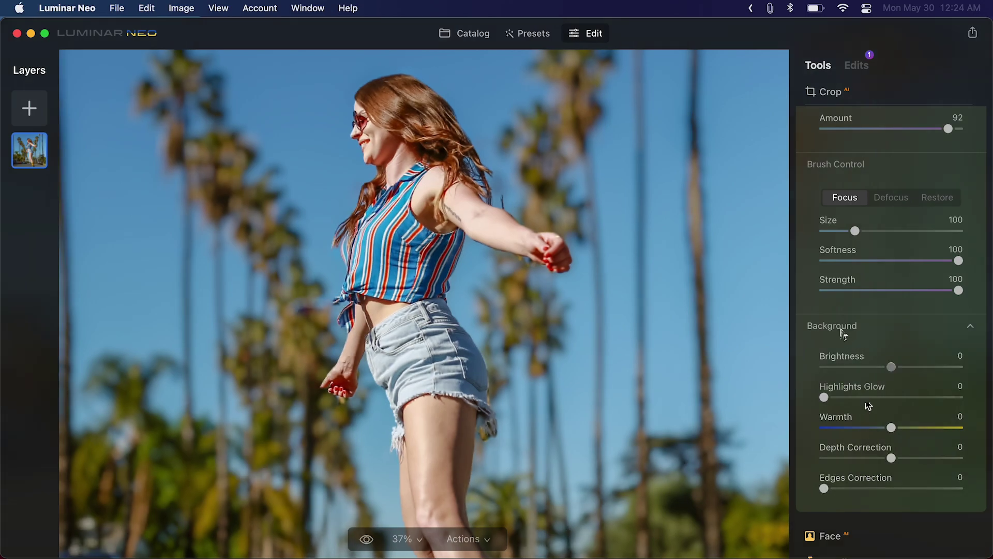
- Reopen the applied Portrait Bokeh edit on the roller skater photo and choose the Defocus brush
scroll(838, 329, up, 3)
scroll(837, 326, up, 1)
drag(854, 367, 851, 368)
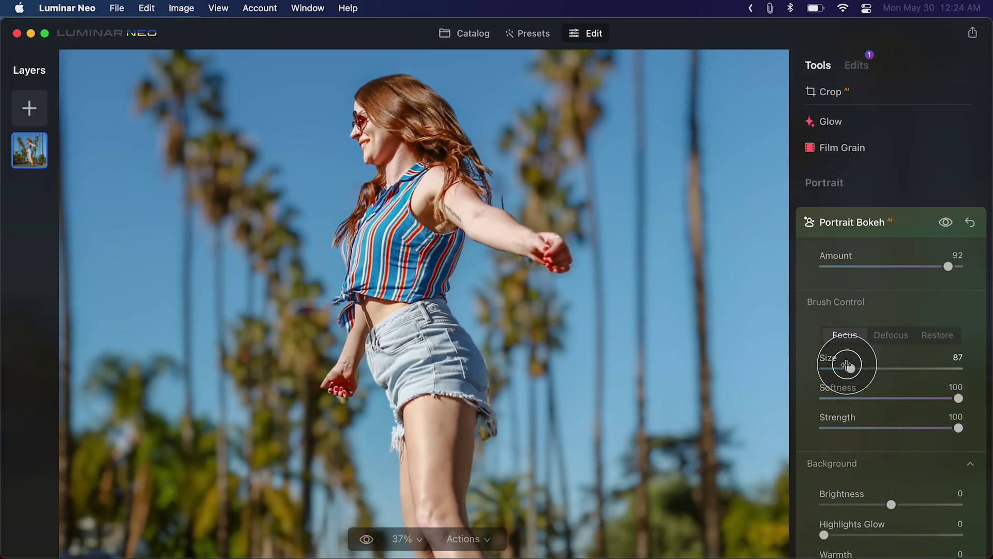
click(854, 233)
click(851, 66)
click(843, 242)
click(900, 247)
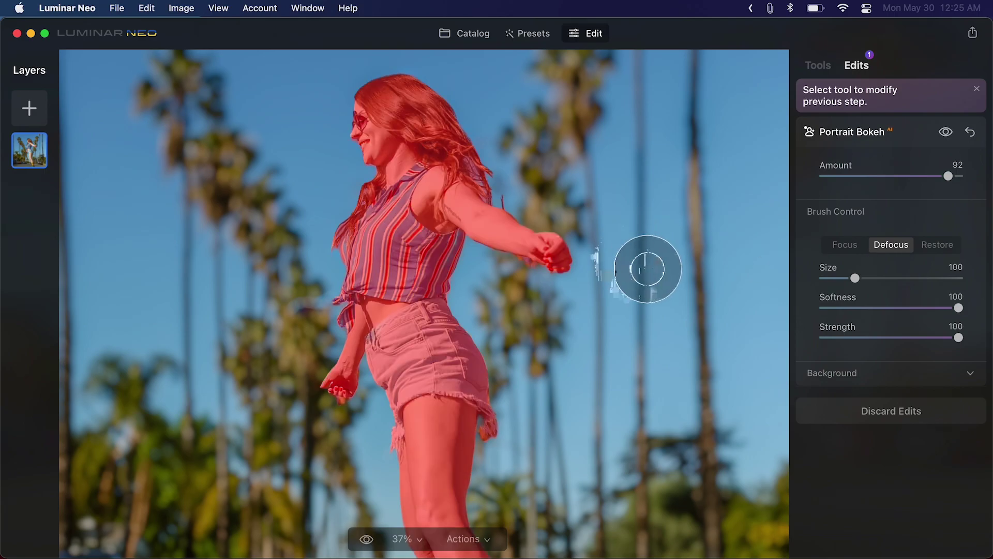
- Reduce the Defocus brush size to 28
key(bracketleft)
key(bracketleft)
key(bracketleft)
key(bracketleft)
key(bracketleft)
key(bracketleft)
key(bracketleft)
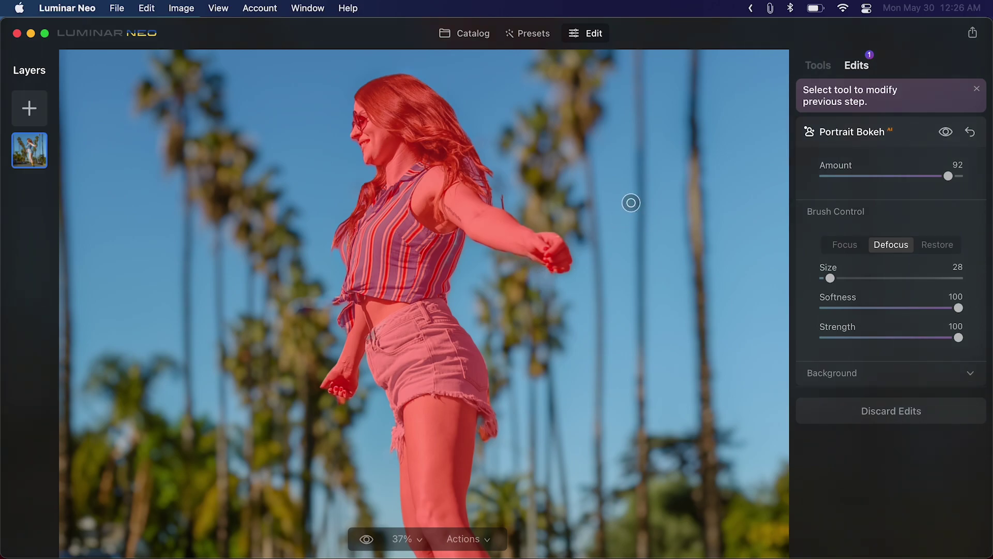
- Set the Defocus brush to size 52 and softness 4, and paint over the background just behind the woman's hair
key(shift+bracketleft)
key(shift+bracketleft)
key(shift+bracketleft)
key(bracketright)
key(bracketright)
key(bracketright)
key(bracketright)
key(bracketright)
key(bracketright)
key(bracketright)
key(shift+bracketleft)
key(shift+bracketleft)
key(shift+bracketleft)
key(shift+bracketleft)
key(shift+bracketleft)
key(shift+bracketleft)
key(shift+bracketleft)
key(shift+bracketleft)
key(shift+bracketleft)
key(bracketleft)
key(bracketleft)
key(bracketleft)
key(bracketleft)
key(bracketleft)
key(bracketleft)
mouse_move(566, 192)
mouse_down()
mouse_move(500, 185)
mouse_move(509, 188)
mouse_up()
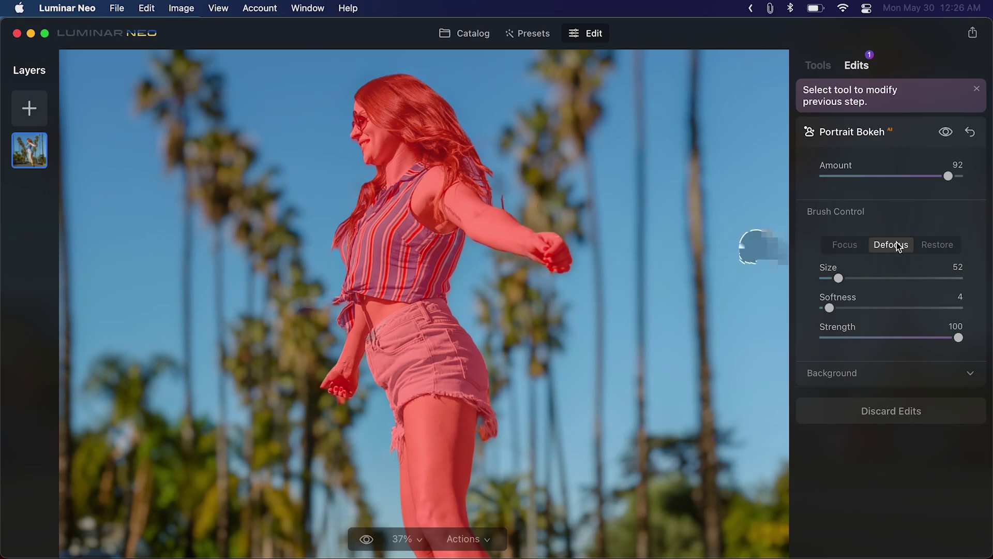
- Paint a small area behind the hair above the outstretched arm into focus with the Focus brush
click(856, 246)
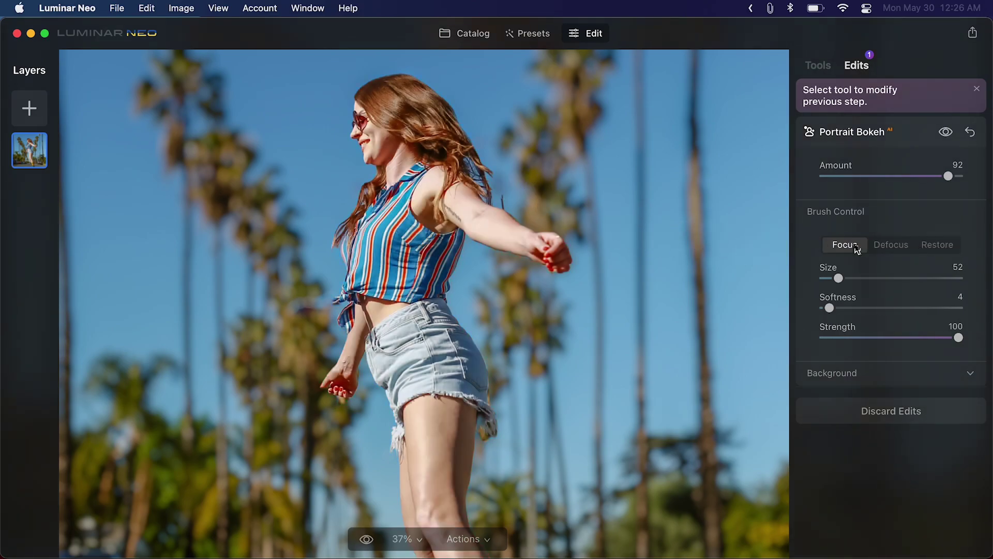
mouse_move(496, 173)
mouse_down()
mouse_move(502, 184)
mouse_move(492, 179)
mouse_up()
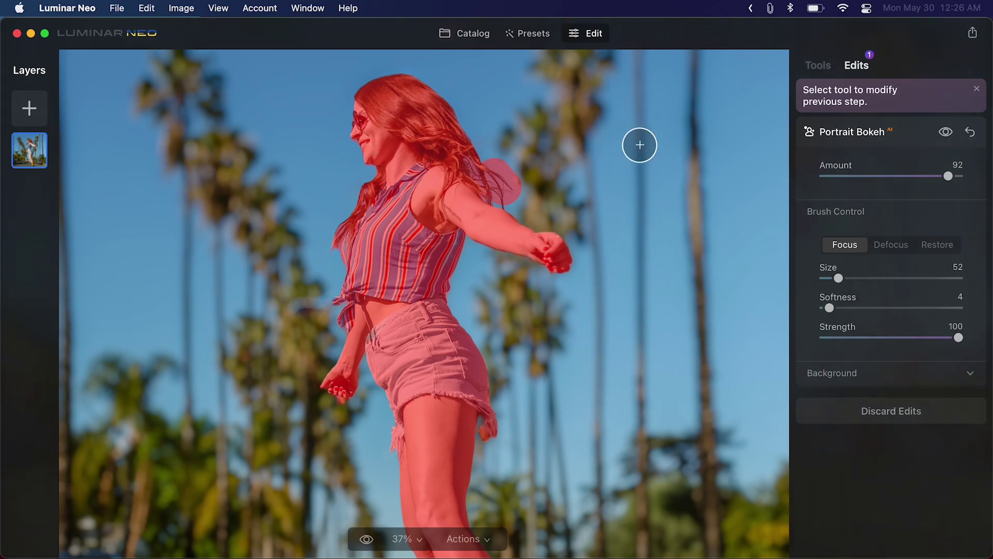
- On the desert dunes photo, set Enhance AI's Accent to 62 and Sky Enhancer to 64
key(super+0)
key(d)
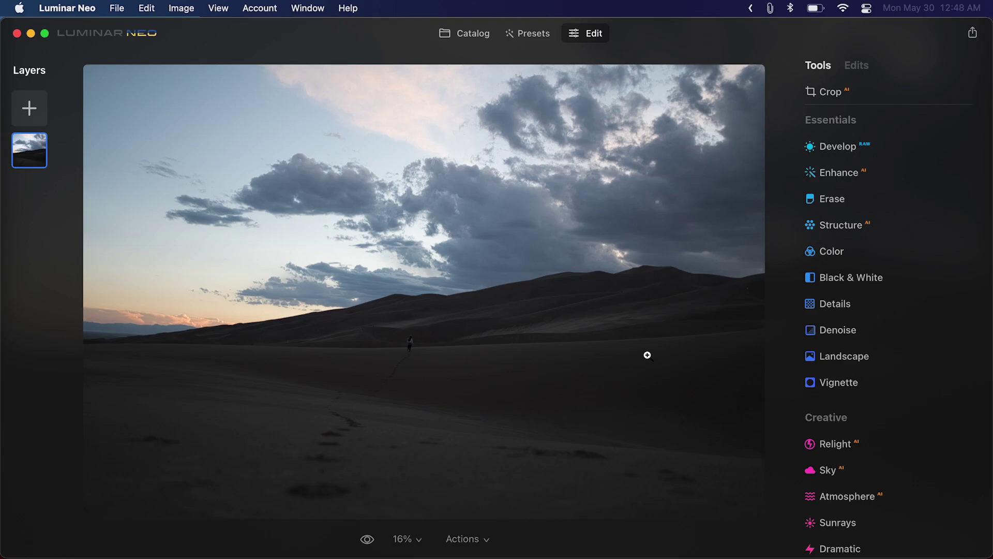
click(843, 178)
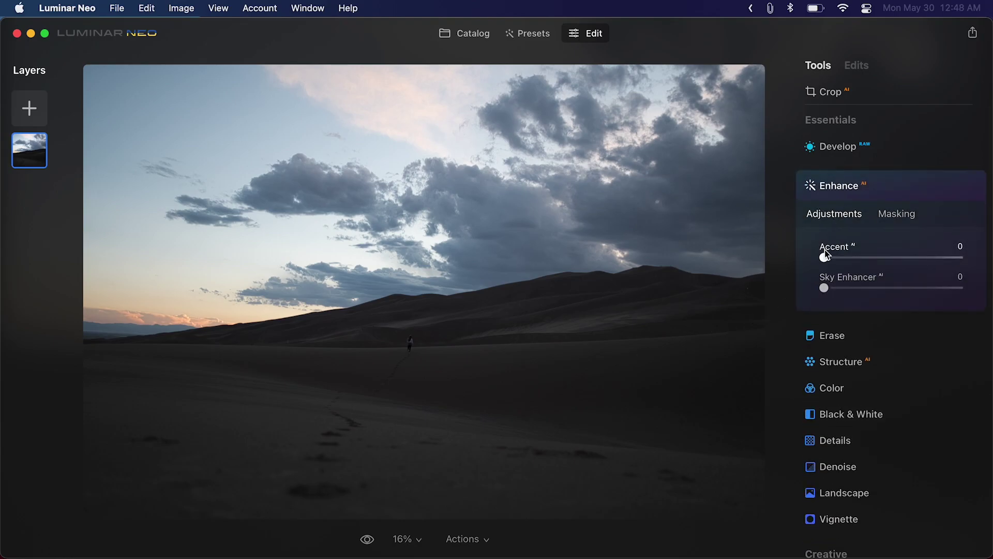
drag(826, 254, 910, 263)
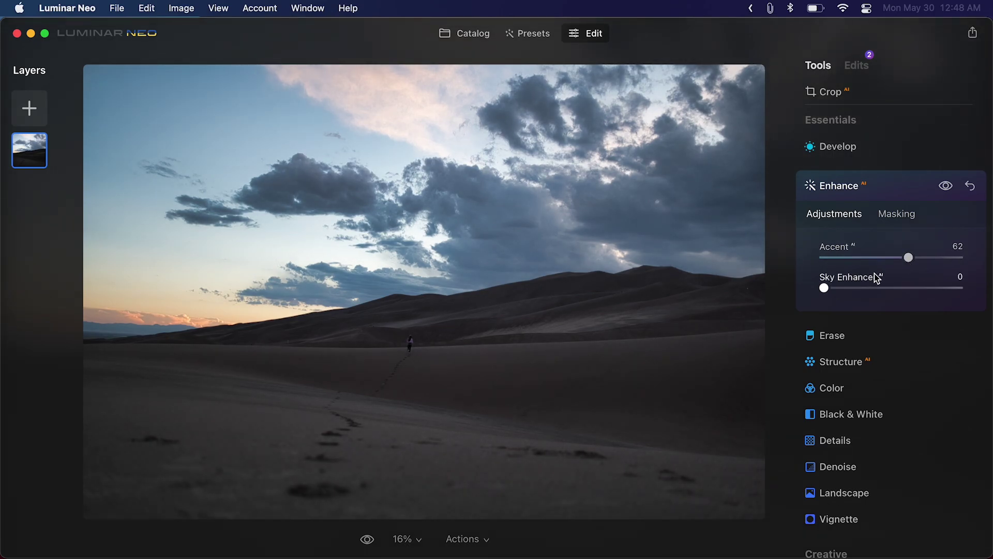
drag(829, 286, 923, 293)
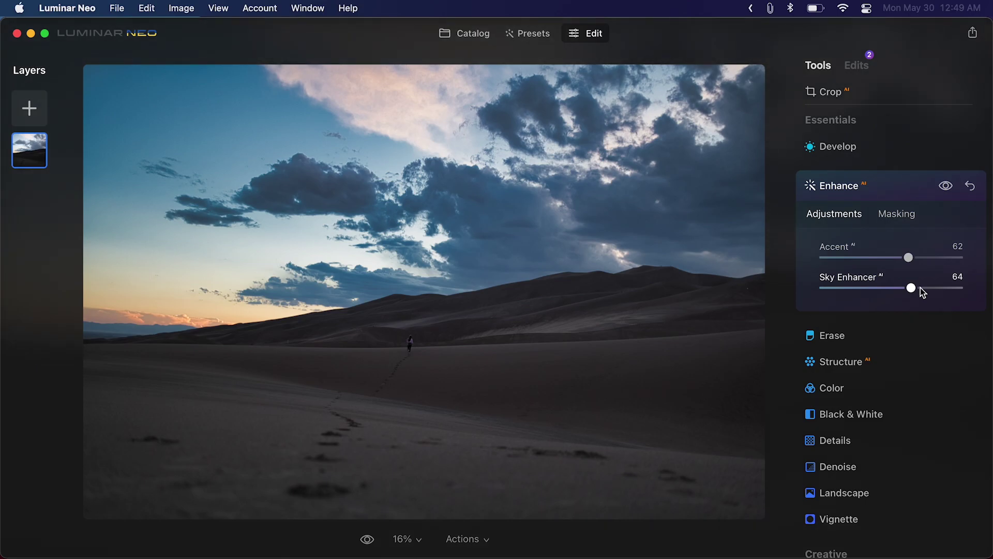
- Set the Landscape tool's Golden Hour to 60 and compare the dunes photo with and without its edits
scroll(861, 295, down, 5)
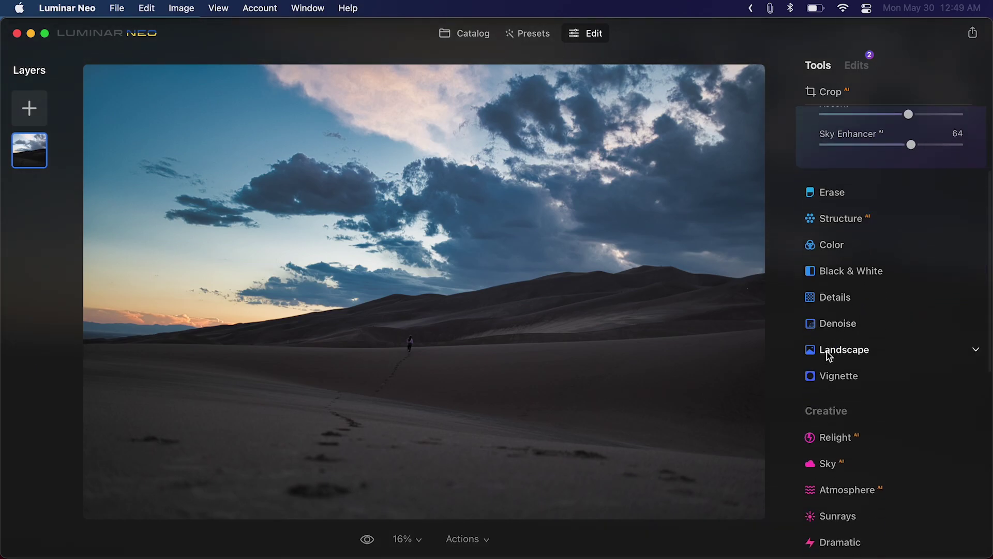
click(827, 351)
drag(826, 409, 905, 408)
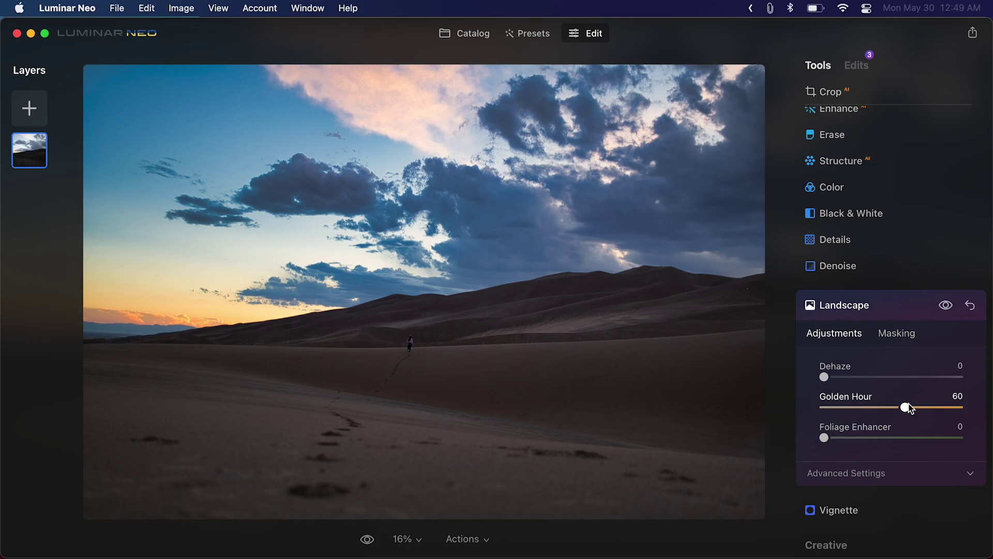
key(backslash)
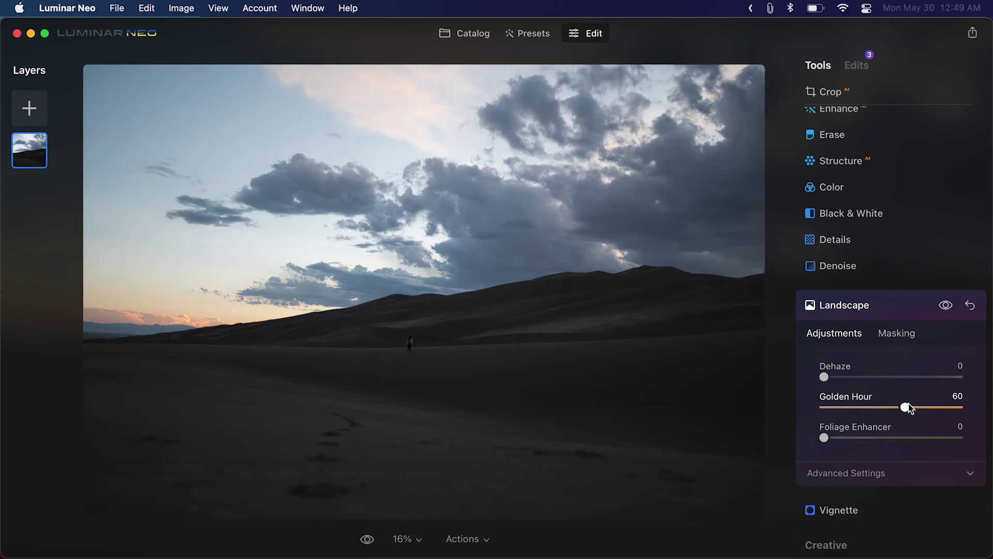
key(backslash)
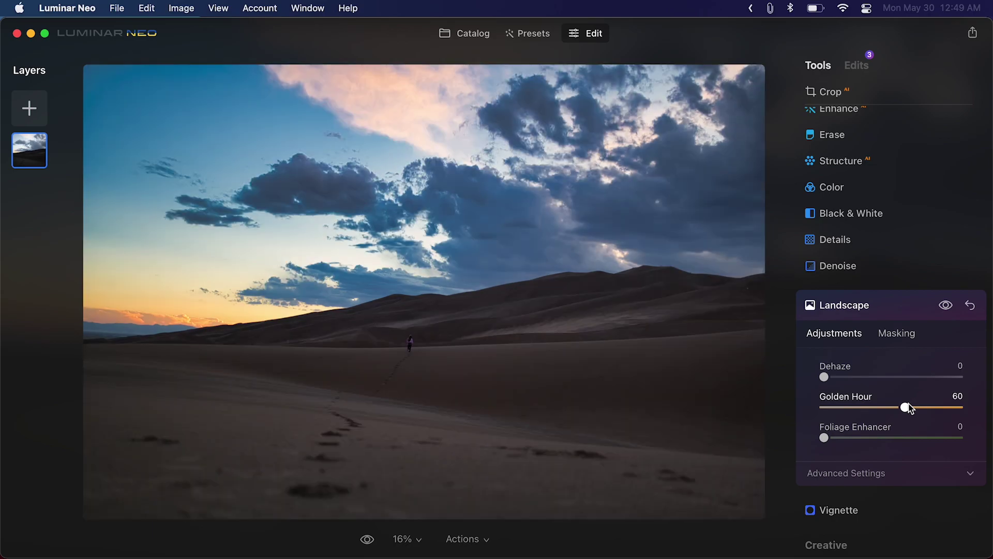
- Add a second Enhance AI adjustment to the dunes photo and raise its Accent
scroll(909, 408, up, 3)
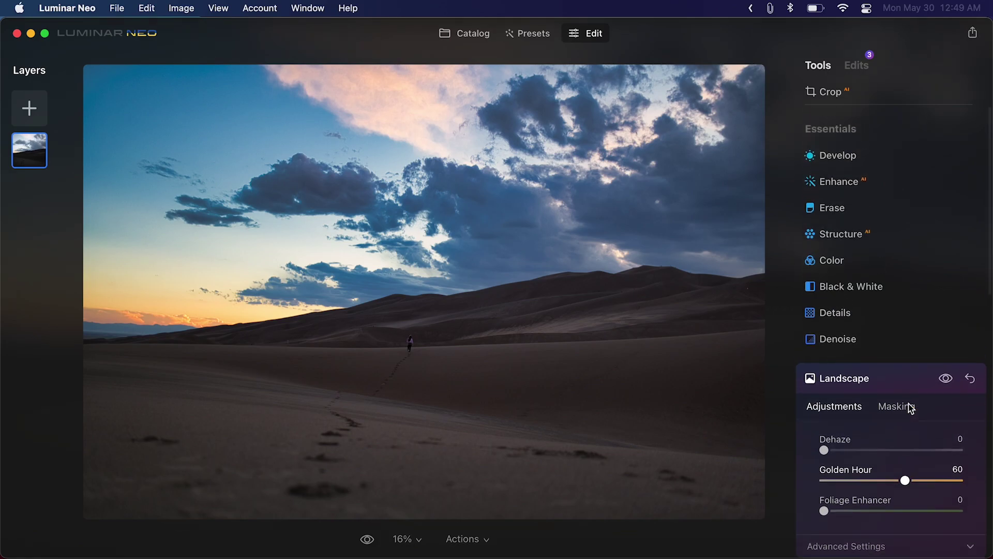
click(850, 182)
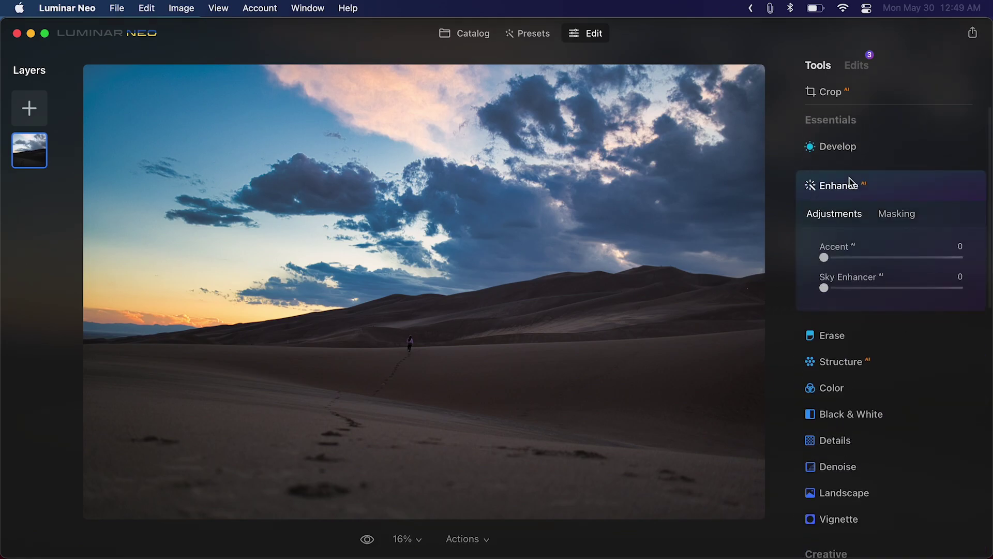
drag(824, 258, 894, 258)
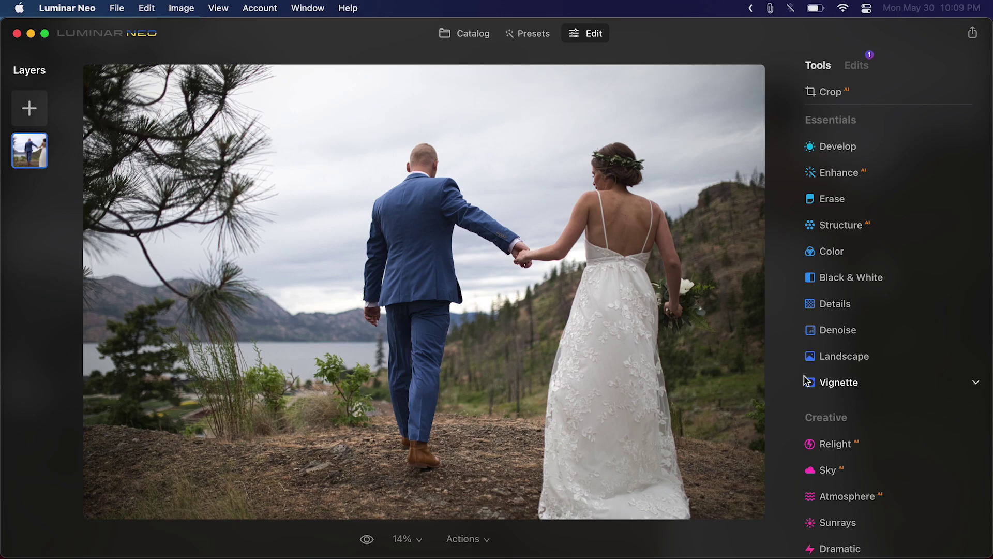
- Bring up the AI Mask options of the Develop tool for the wedding couple photo
click(827, 146)
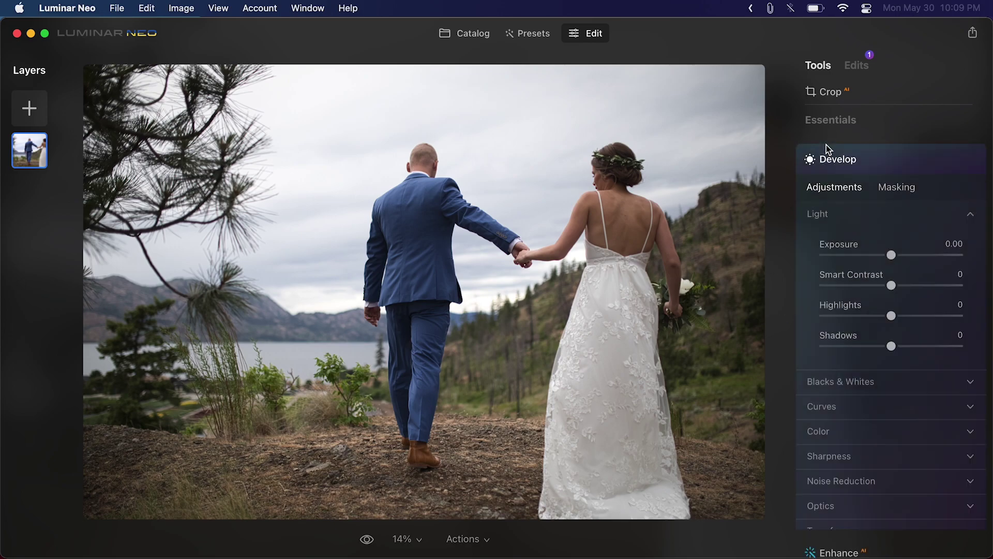
click(894, 187)
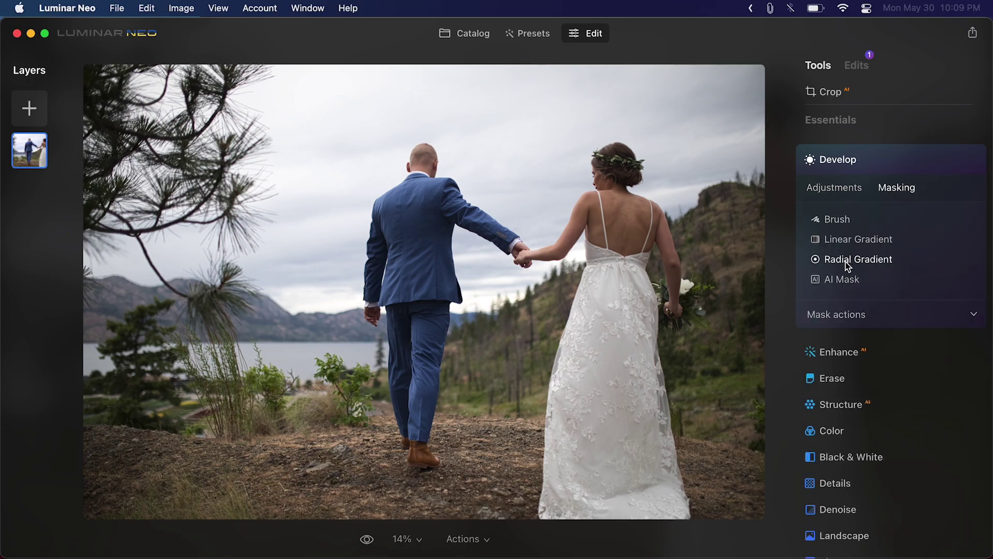
click(840, 280)
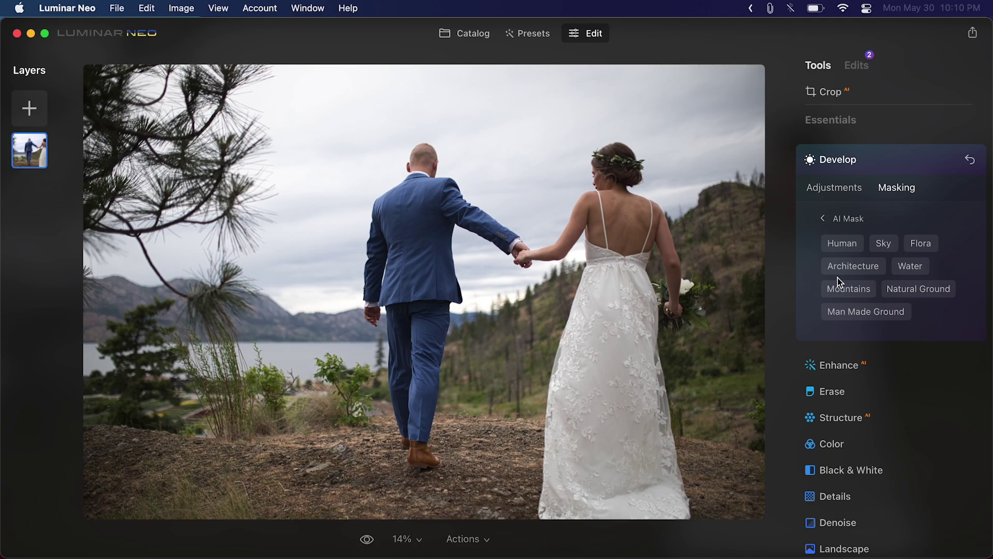
- Try the Human, Sky, Water and Mountains AI masks on the wedding photo, and turn the Mountains mask off
click(848, 246)
click(878, 249)
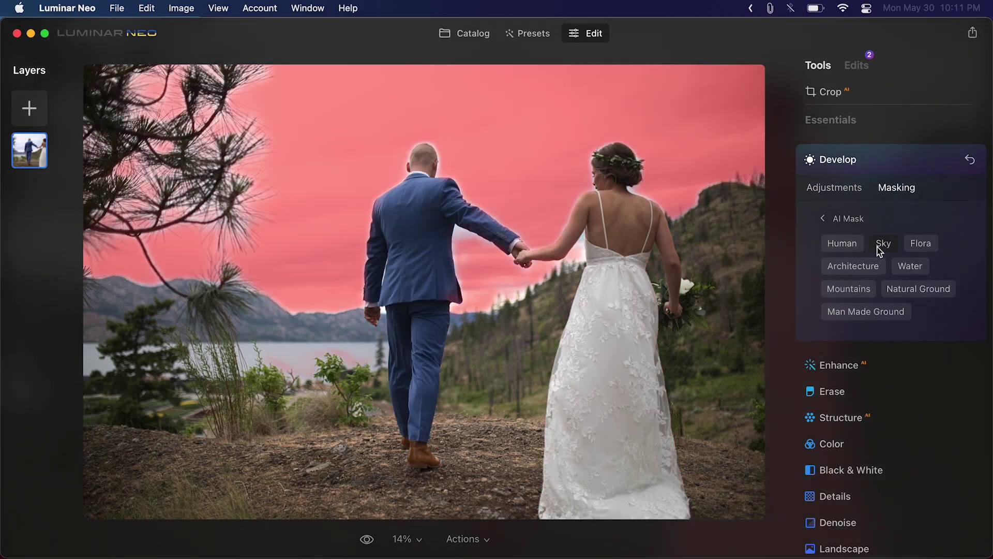
click(900, 267)
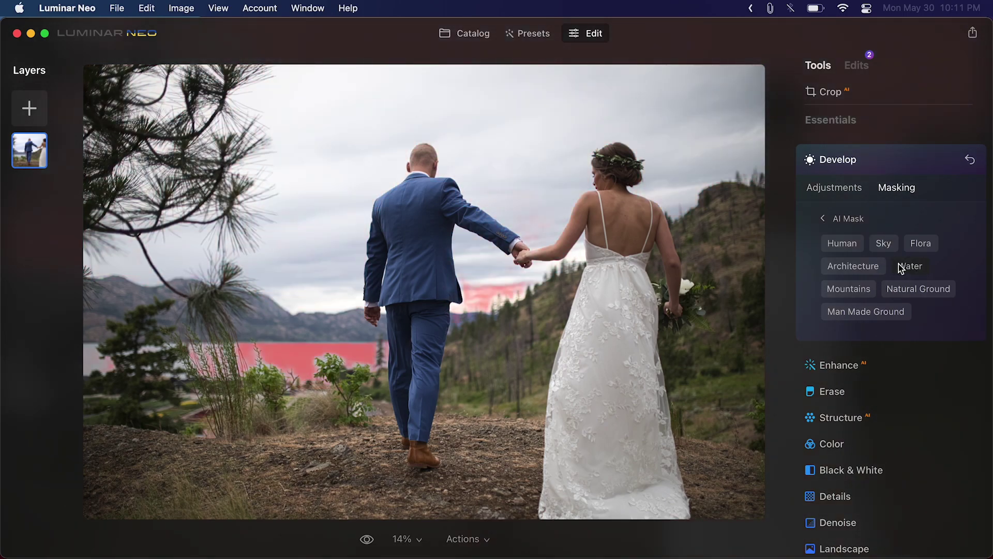
click(856, 288)
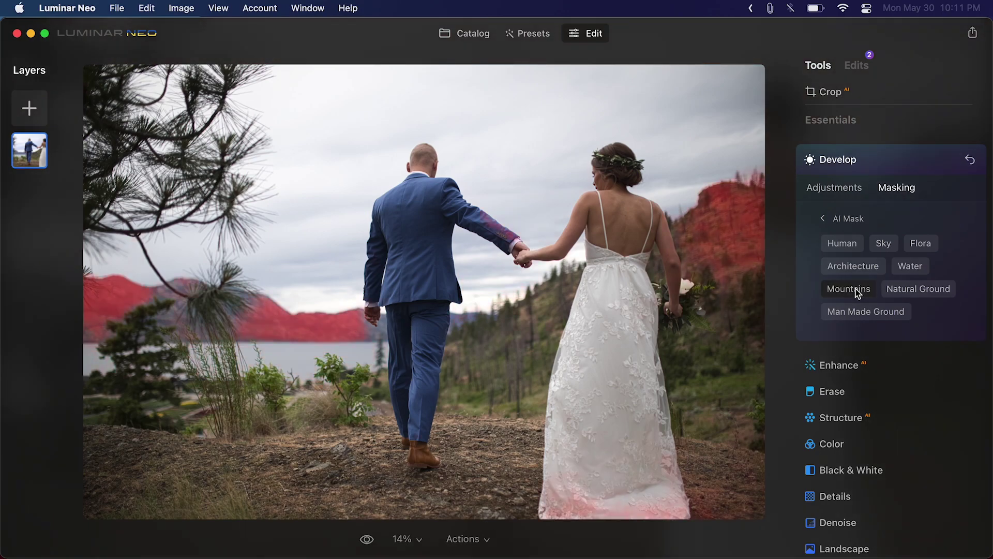
click(855, 288)
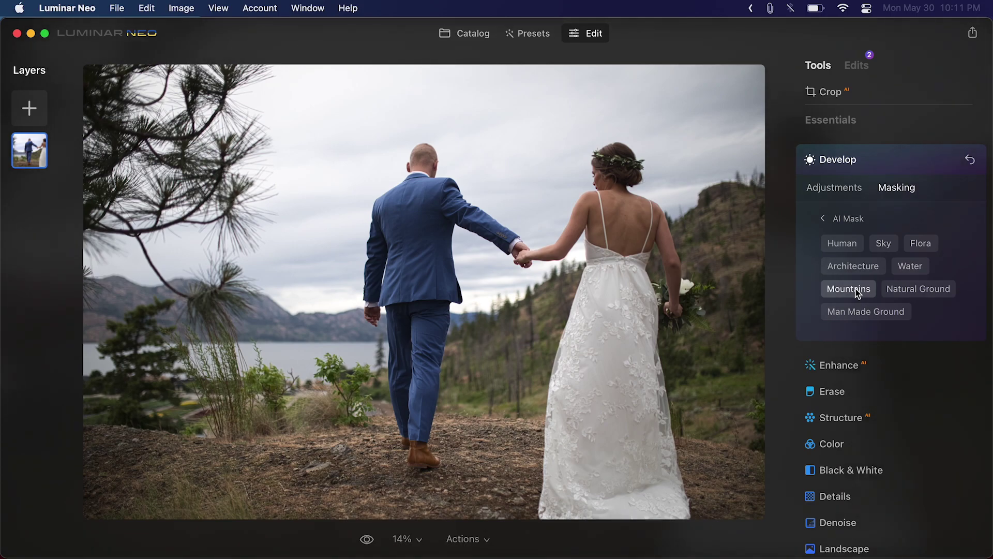
- Mask the couple with the Human AI mask, and brush the ground and hillside into it at size 100
click(888, 249)
click(844, 244)
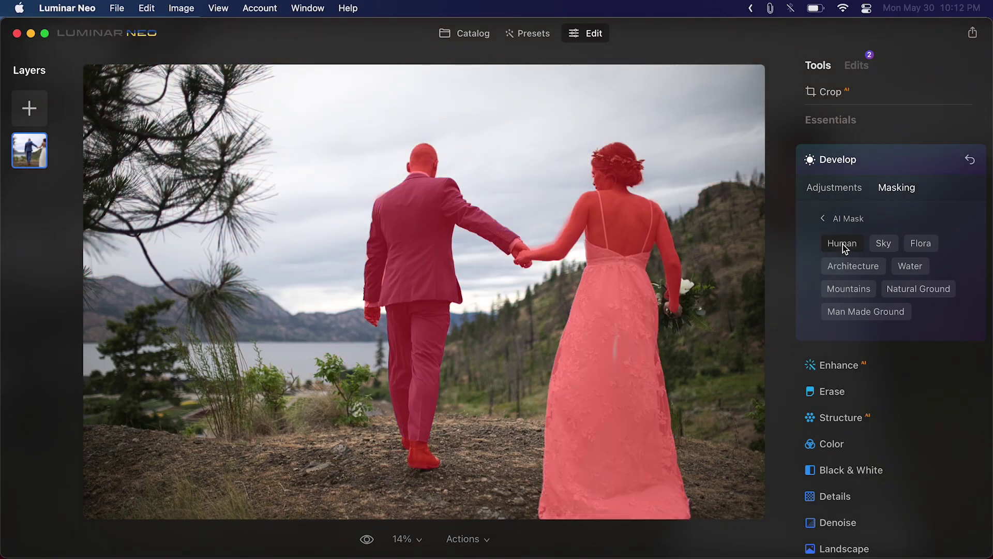
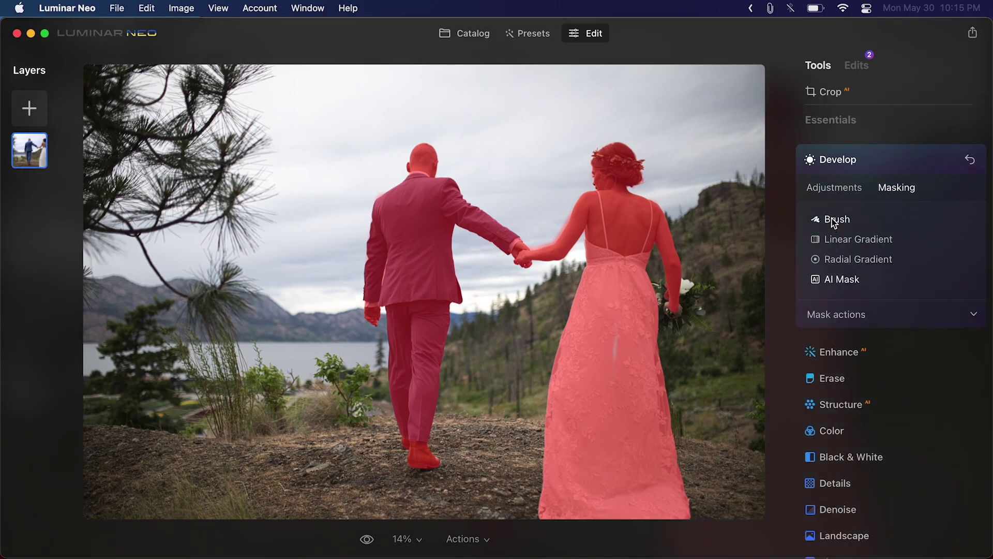
click(830, 219)
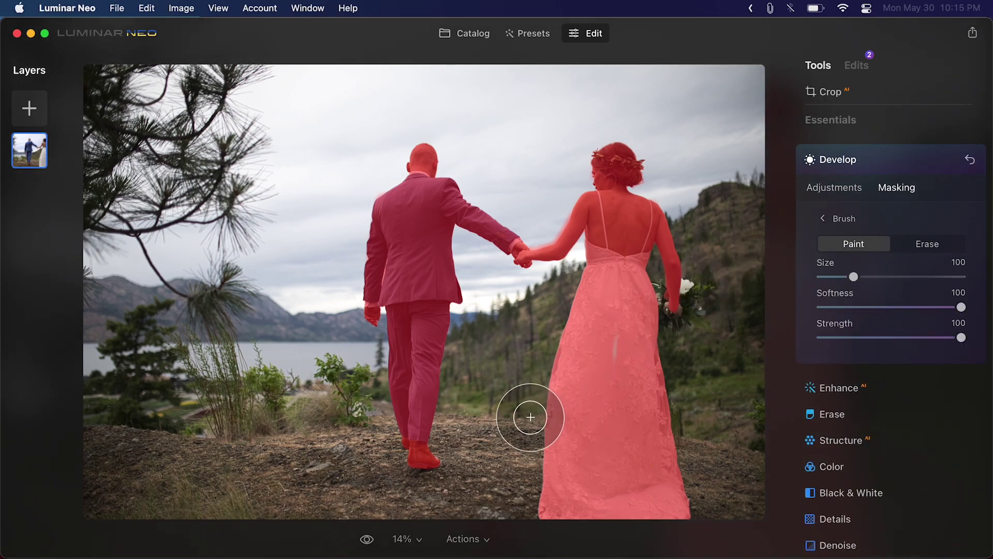
drag(520, 423, 463, 443)
mouse_move(377, 459)
mouse_down()
mouse_move(436, 460)
mouse_move(444, 436)
mouse_move(480, 496)
mouse_move(530, 504)
mouse_move(621, 359)
mouse_move(141, 482)
mouse_move(660, 399)
mouse_move(714, 290)
mouse_move(678, 304)
mouse_move(734, 302)
mouse_move(736, 525)
mouse_move(588, 428)
mouse_move(690, 259)
mouse_move(269, 421)
mouse_move(142, 428)
mouse_move(355, 468)
mouse_move(760, 434)
mouse_move(748, 244)
mouse_move(495, 467)
mouse_up()
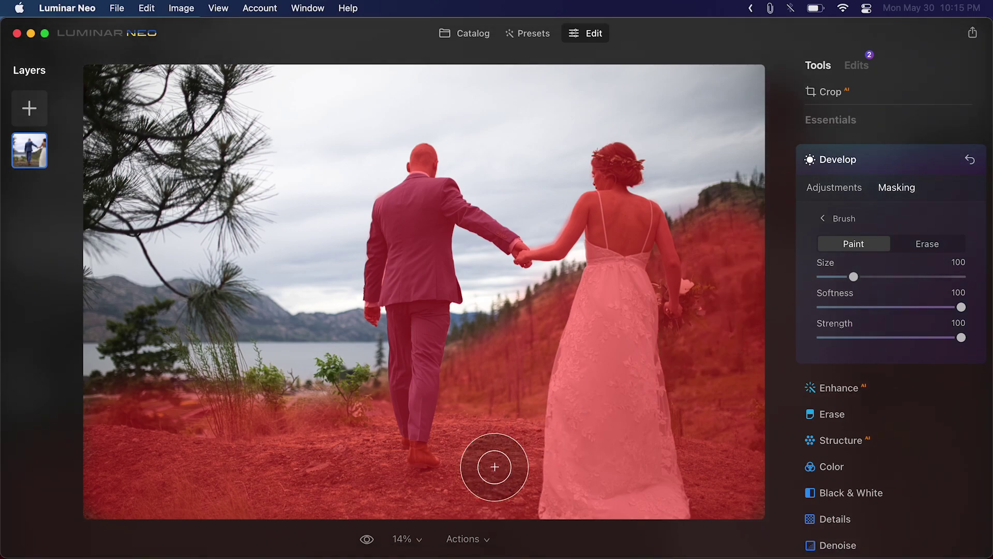
- Invert the Develop mask so that it covers the sky, lake and distant mountains
click(844, 219)
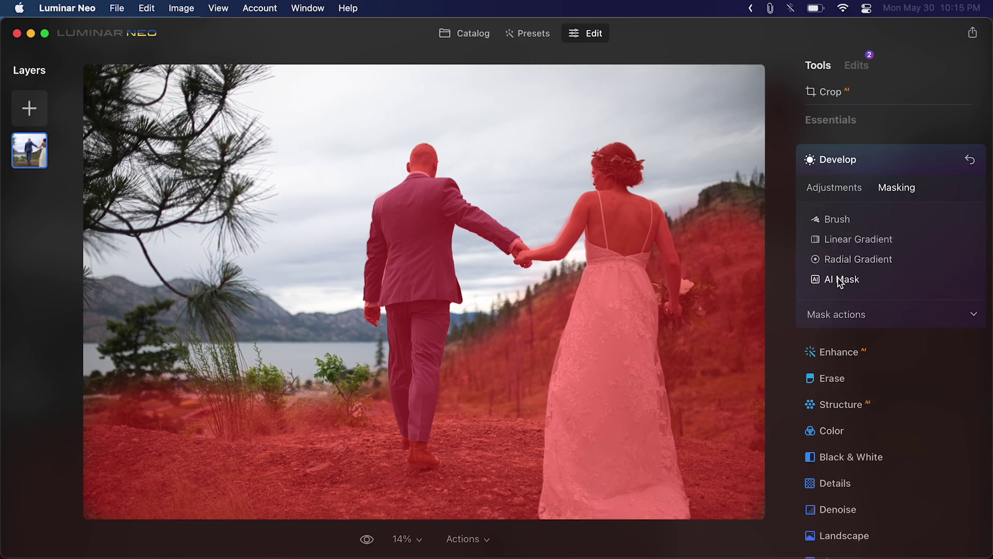
click(842, 315)
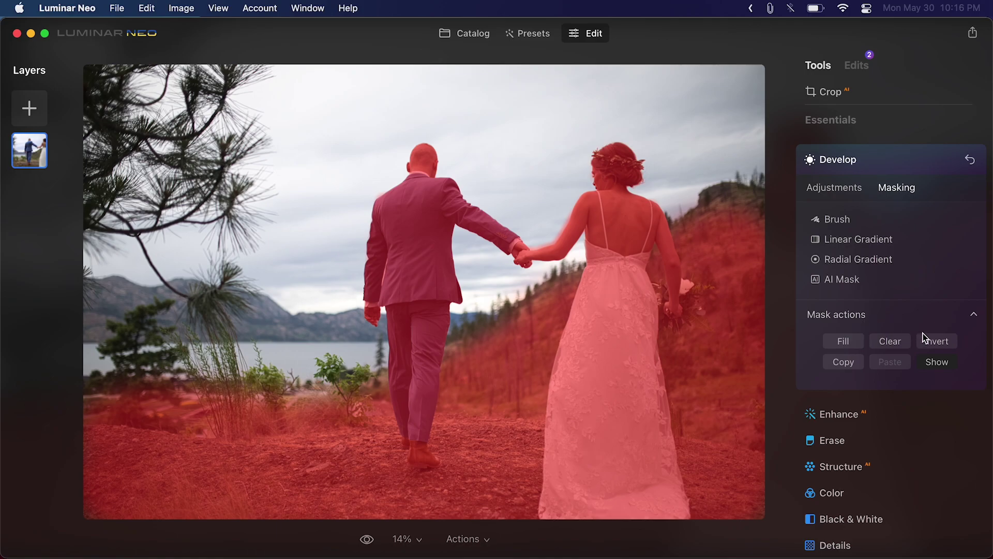
click(934, 346)
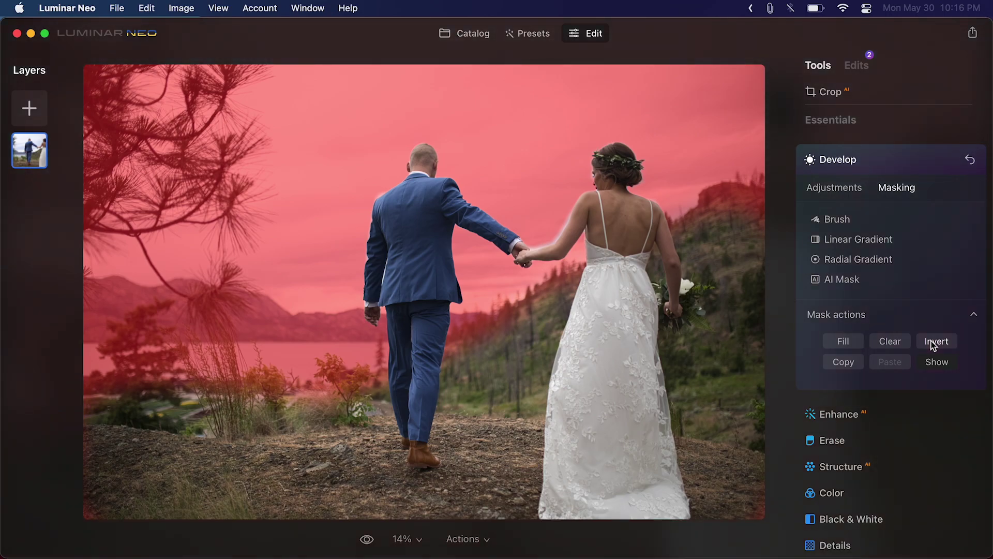
- Set the masked Develop adjustment's Exposure to -0.68 and Highlights to -60
click(834, 187)
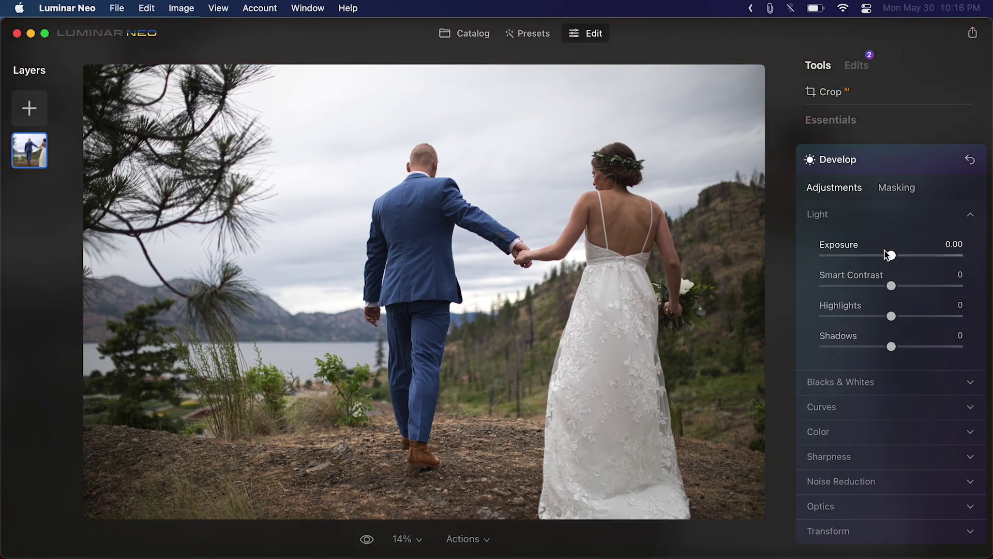
drag(889, 255, 880, 256)
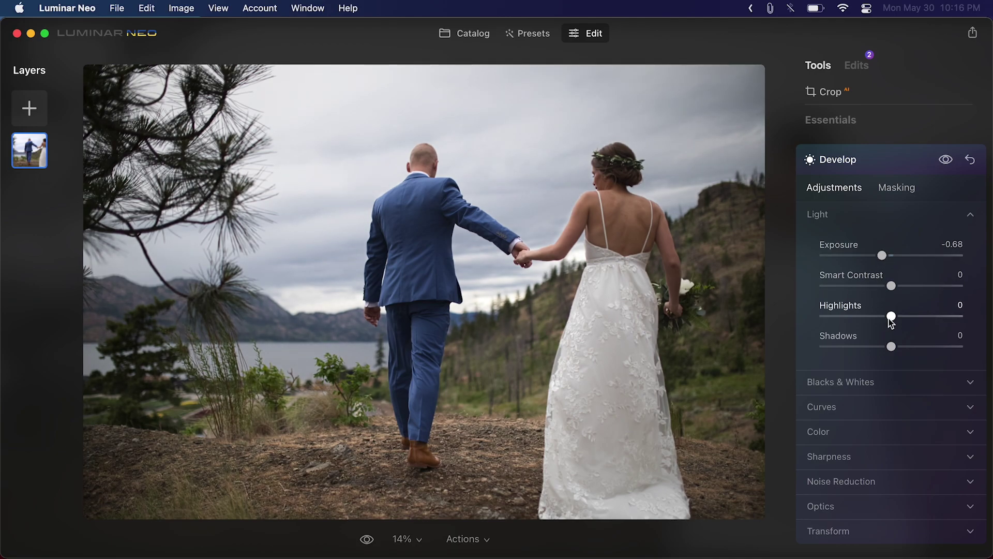
drag(886, 318, 855, 318)
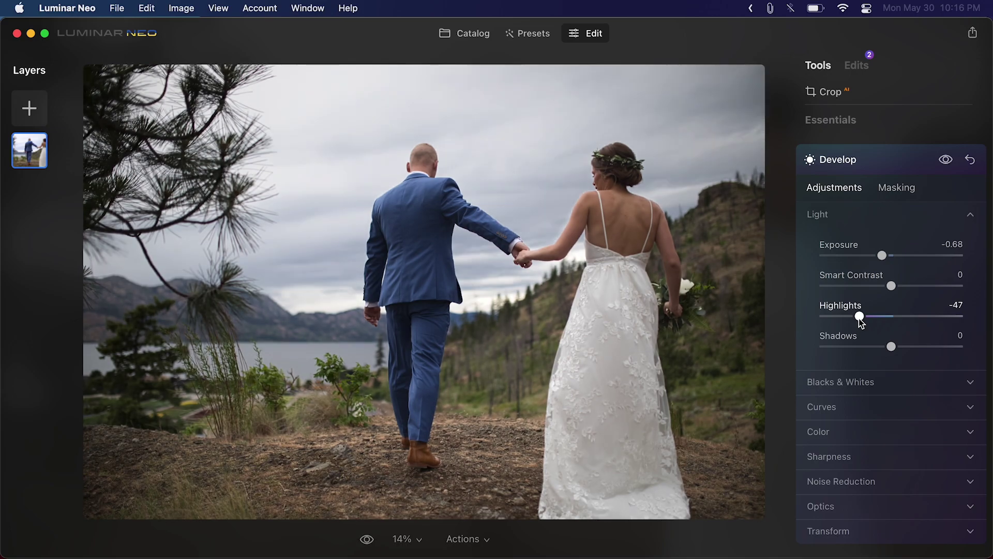
drag(859, 317, 851, 320)
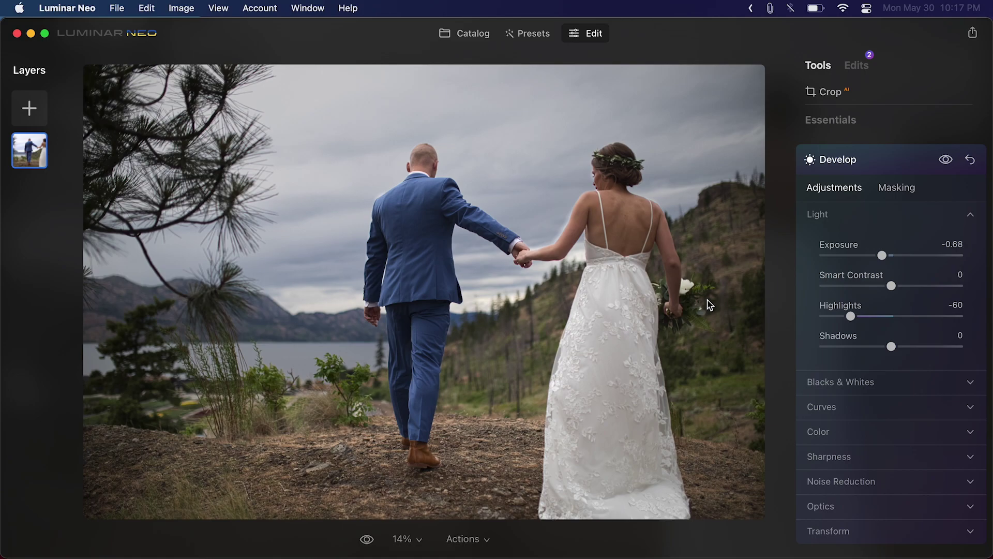
- Add a second Develop adjustment to the wedding photo and mask the couple with the Human AI mask
click(873, 161)
click(852, 150)
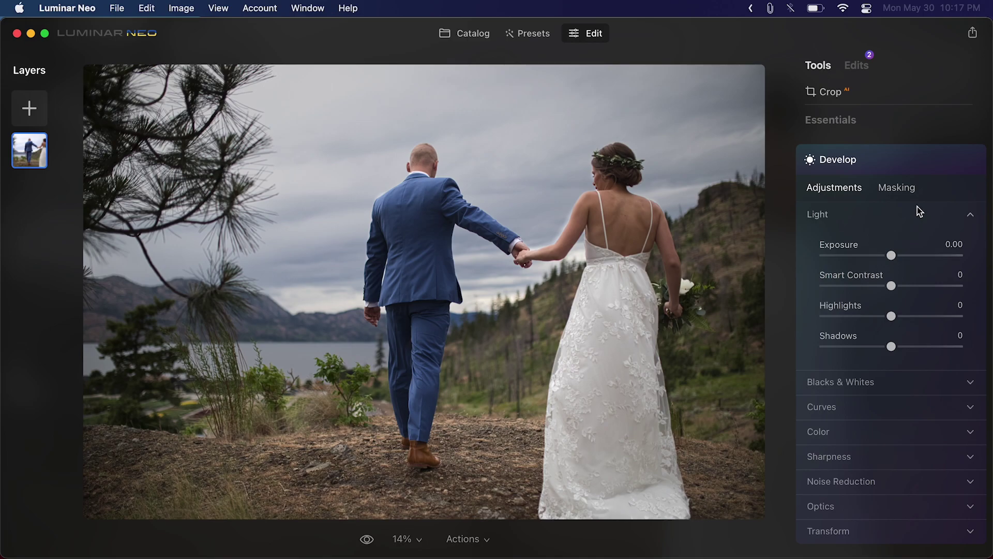
click(904, 193)
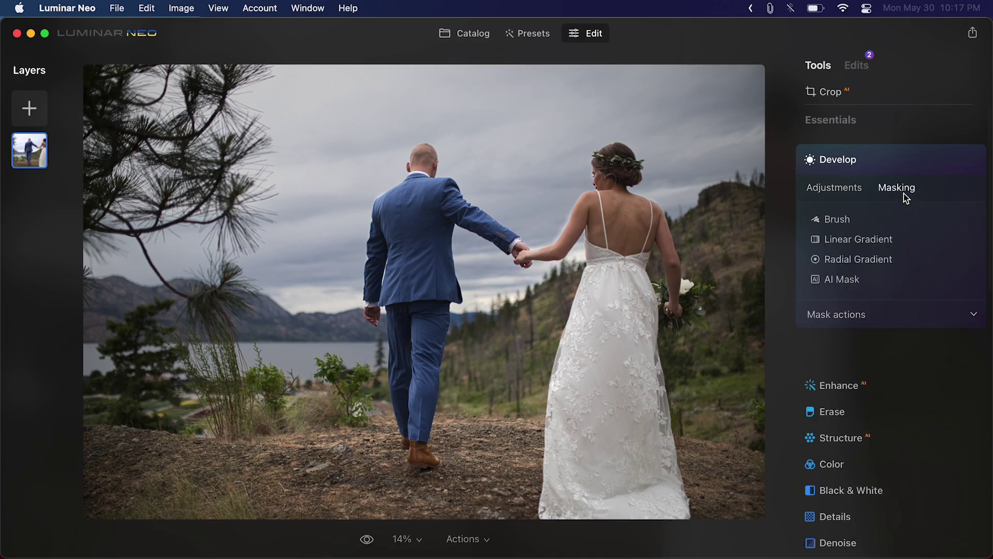
click(840, 280)
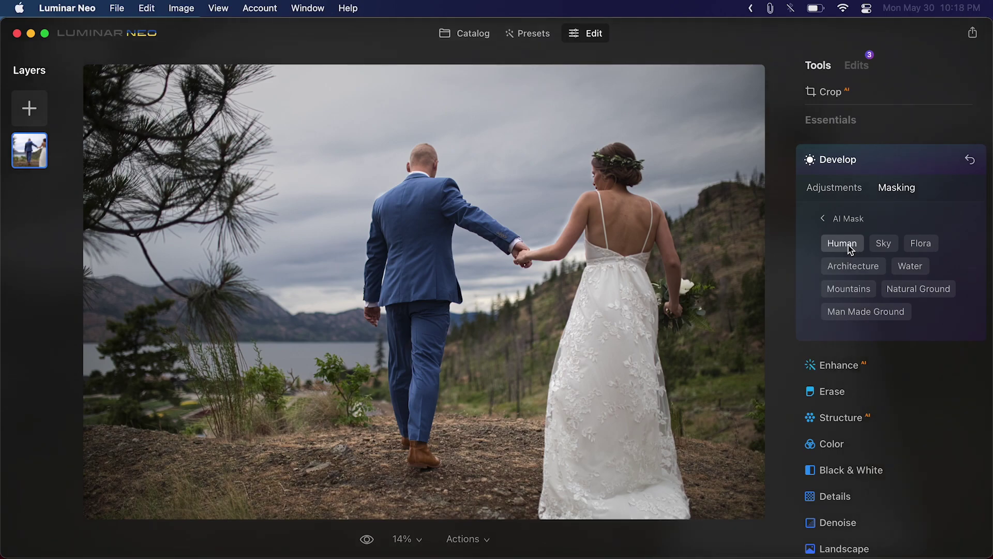
click(850, 249)
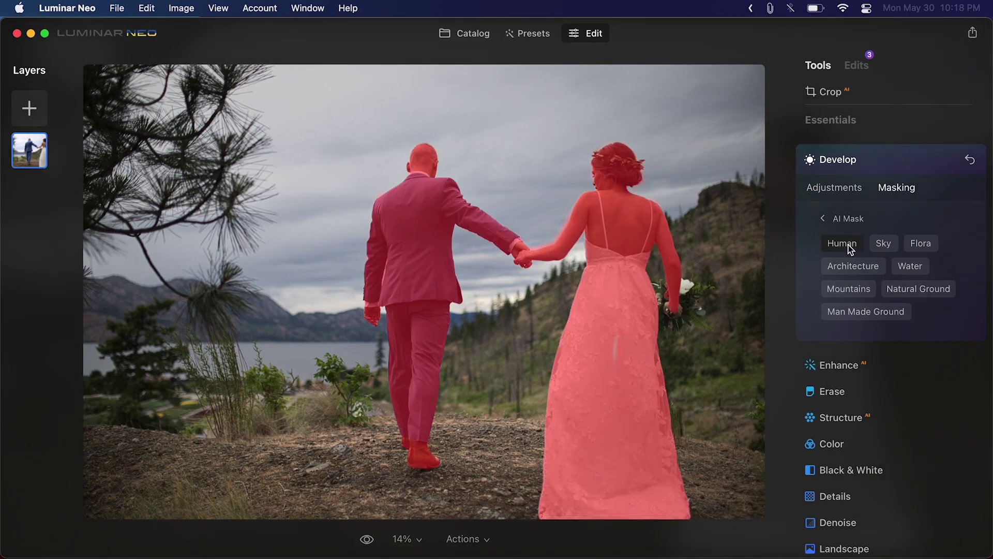
- Set the couple's masked Develop adjustment to Smart Contrast 32 and Highlights 25
click(833, 188)
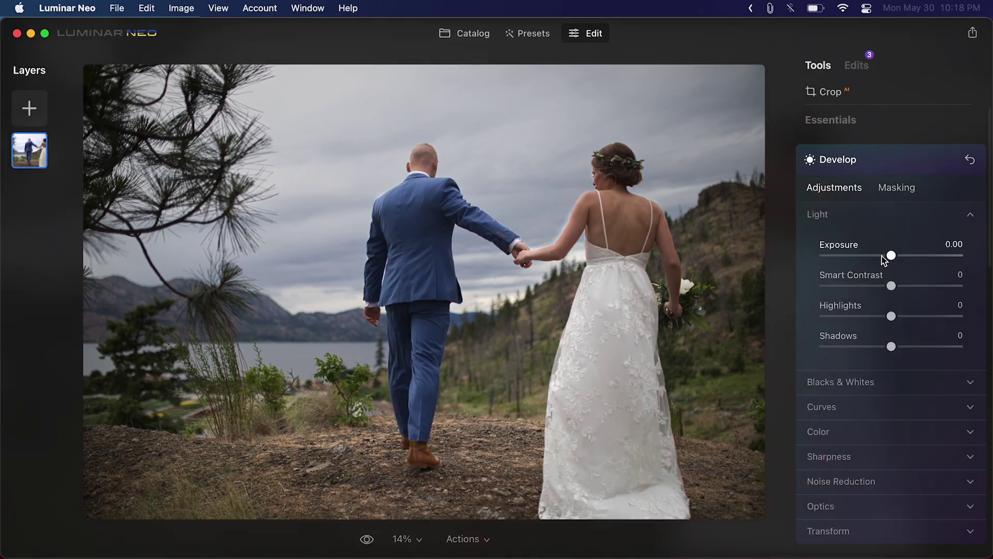
drag(890, 285, 915, 289)
click(945, 161)
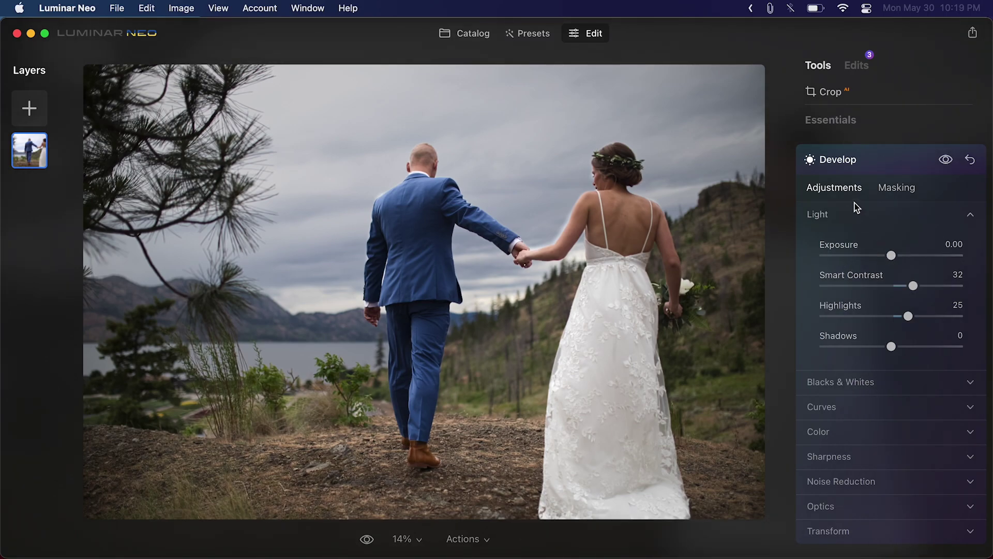
- Compare the edited wedding photo with its original version
key(backslash)
key(backslash)
key(backslash)
key(backslash)
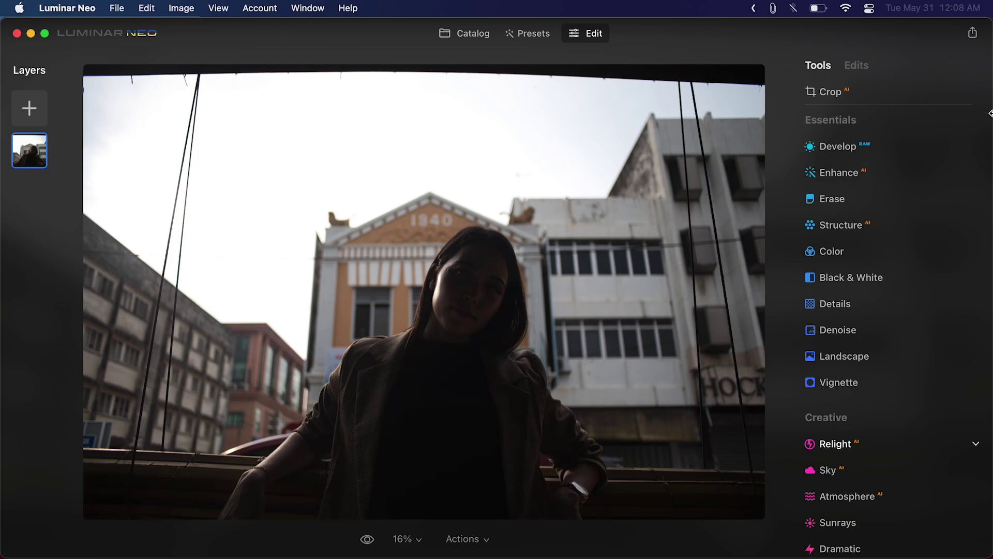
- Relight the backlit portrait with Brightness Near 96, Brightness Far -76 and Depth 69, and compare it with the original
click(833, 446)
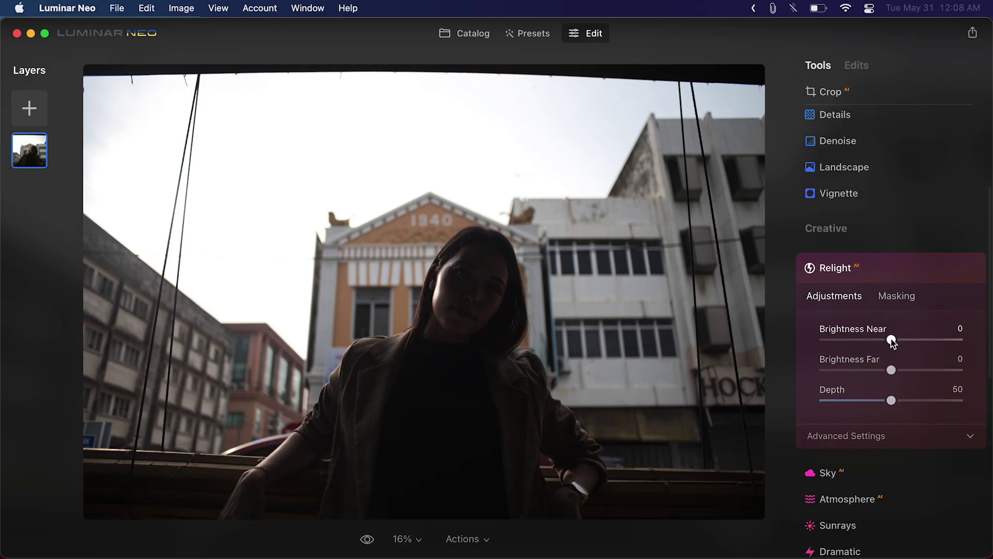
drag(892, 342, 954, 343)
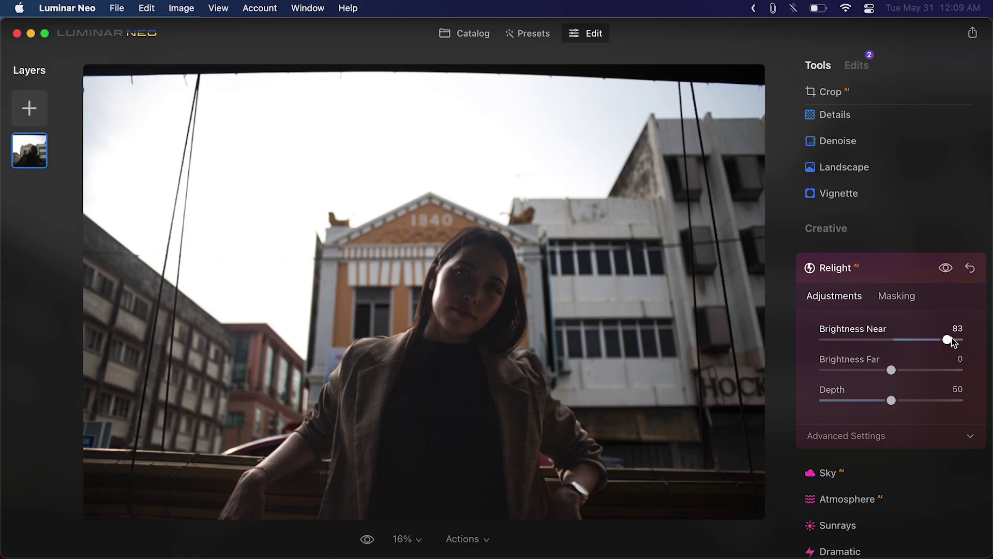
mouse_move(950, 342)
mouse_down()
mouse_move(847, 343)
mouse_move(958, 346)
mouse_up()
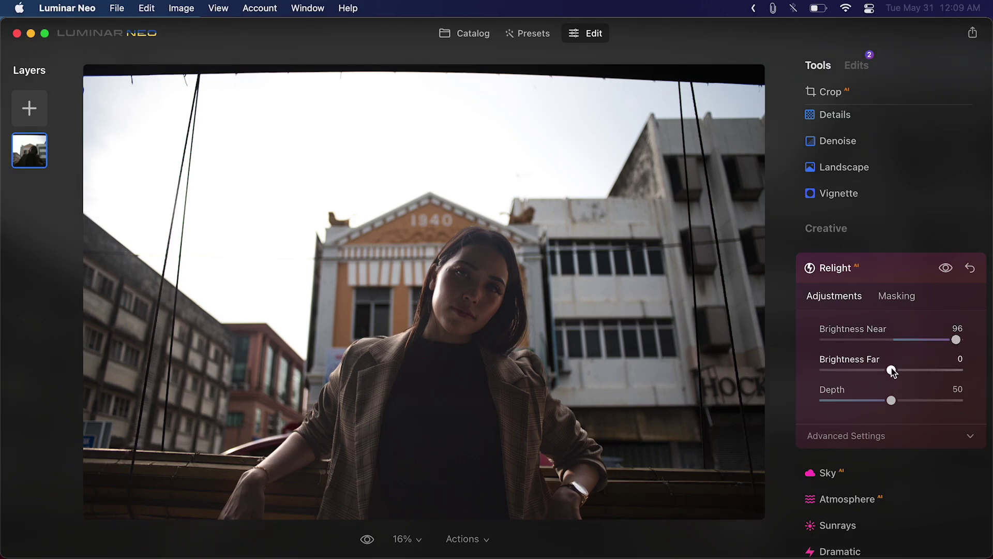
drag(891, 370, 836, 378)
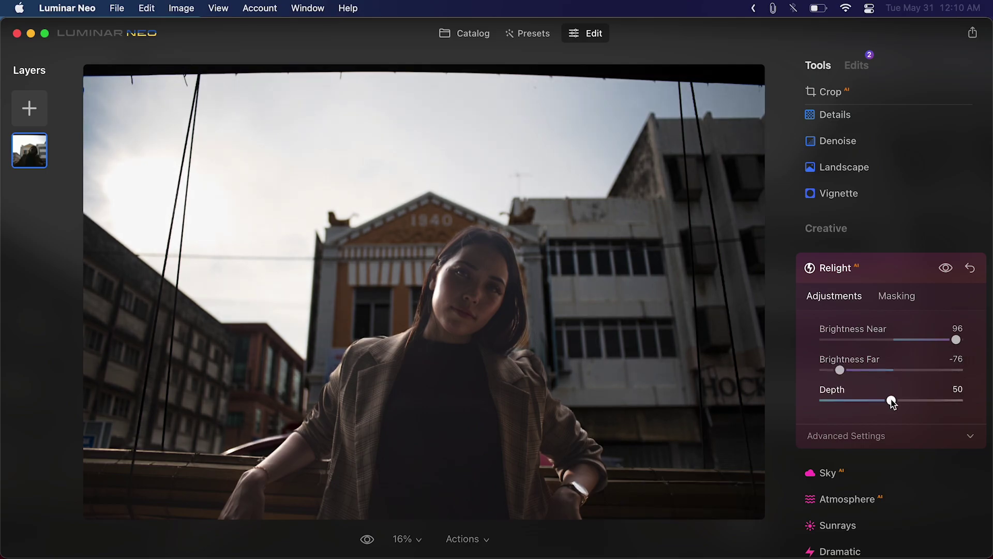
drag(892, 403, 919, 407)
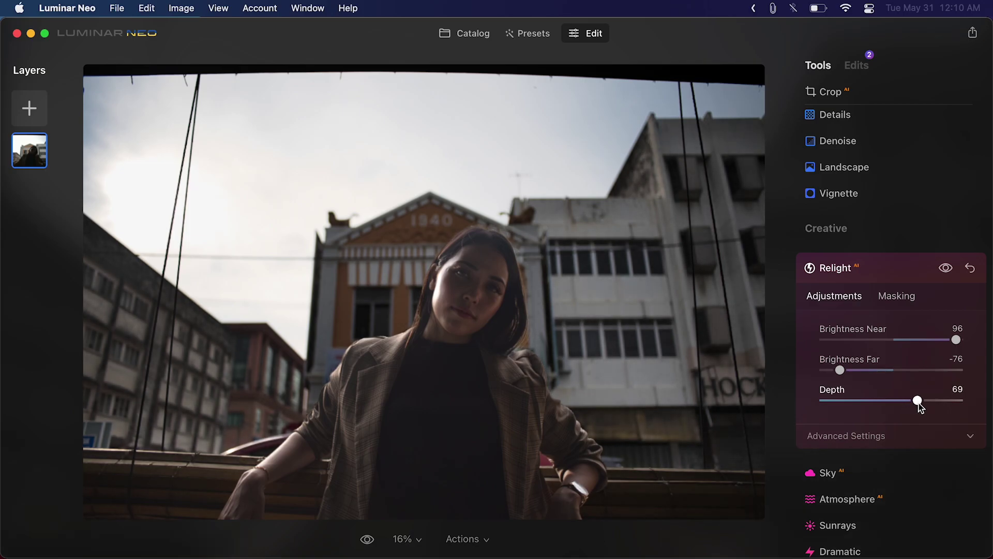
key(backslash)
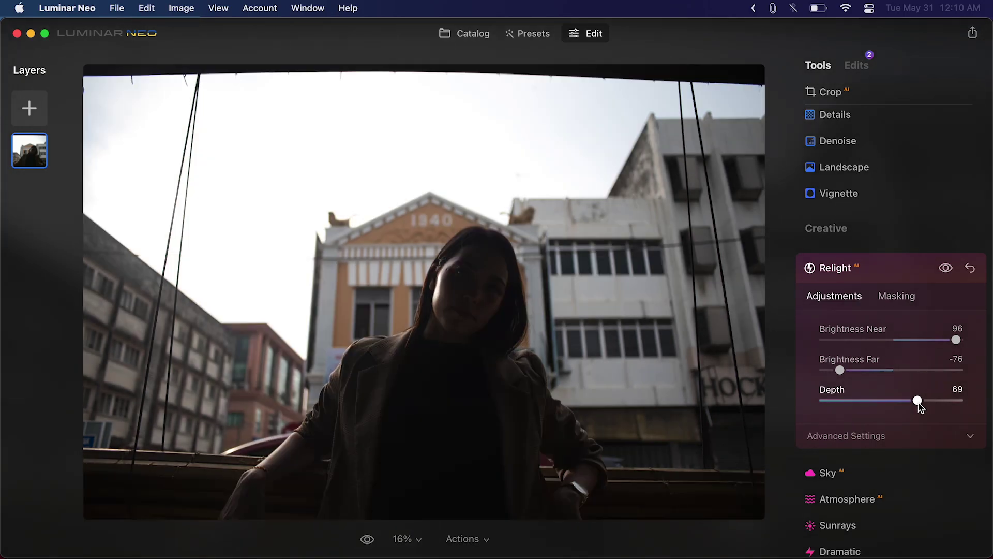
key(backslash)
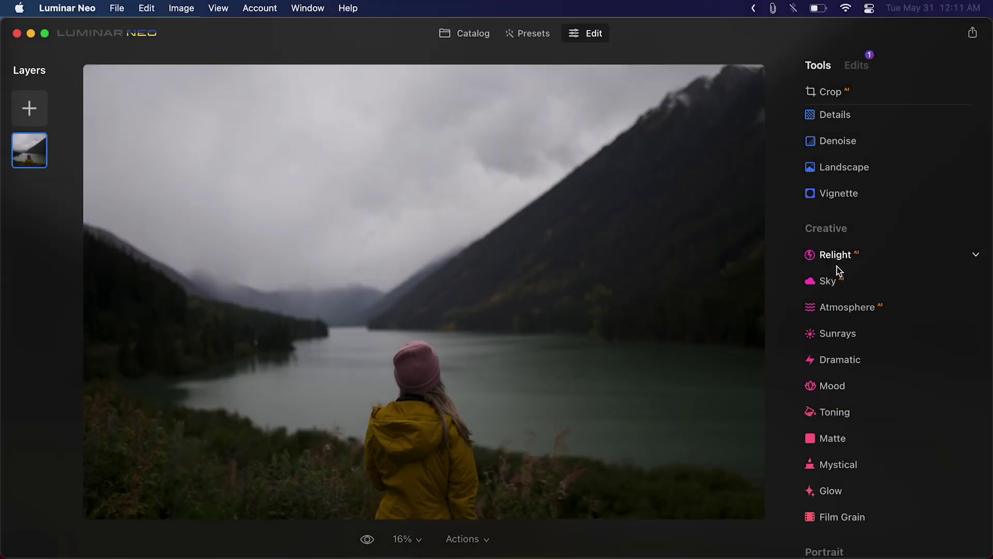
- Relight the lake photo with Brightness Near 70 and Depth 34
click(837, 258)
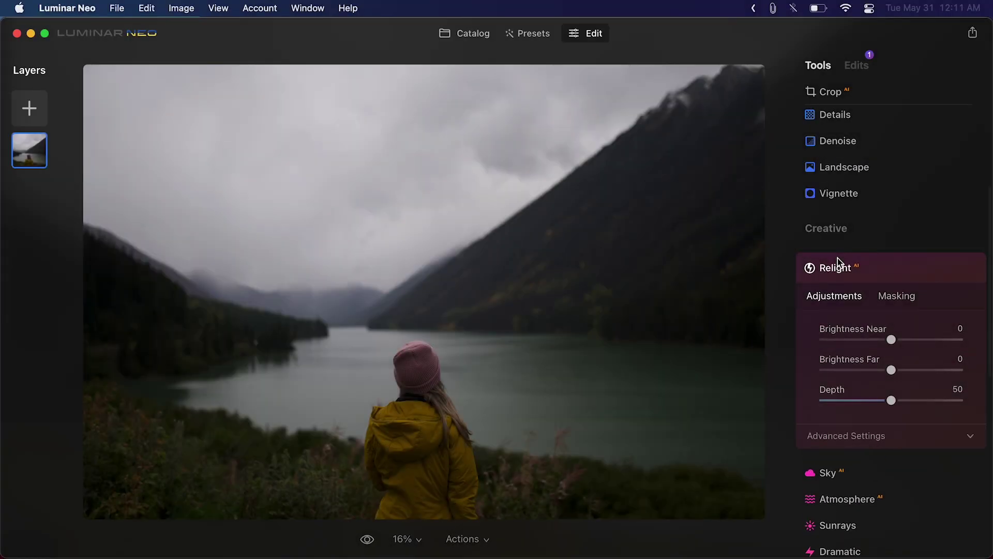
drag(891, 339, 940, 341)
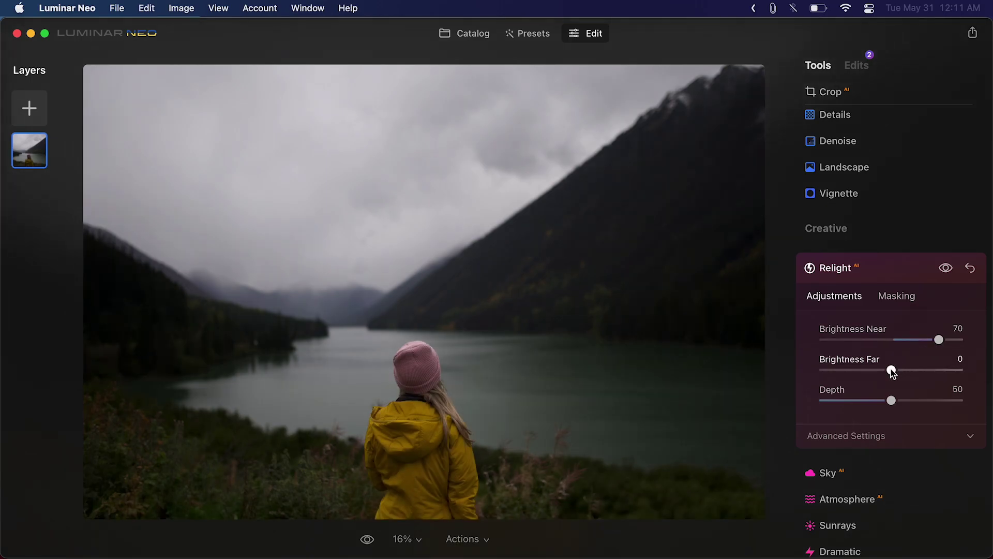
drag(892, 400, 871, 403)
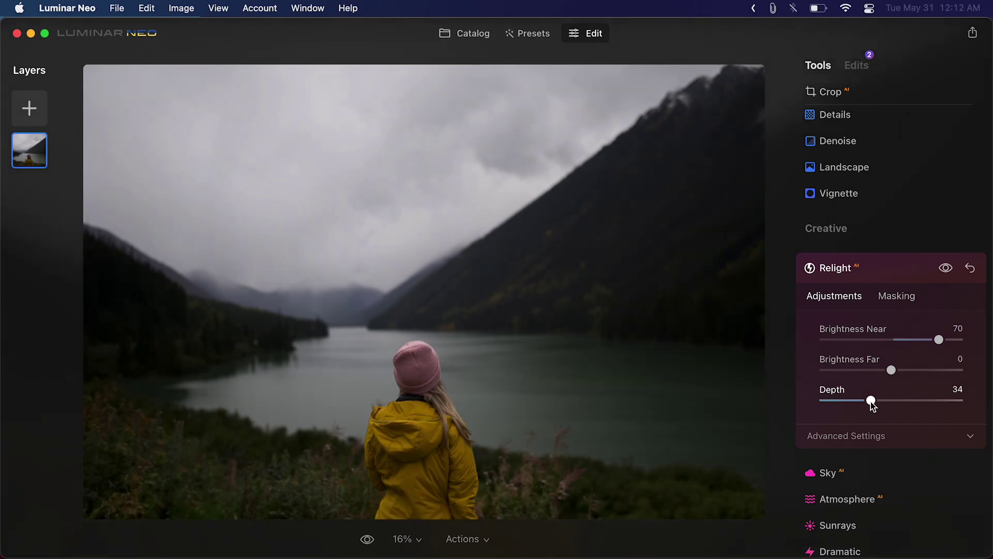
- Enhance the lake photo with Accent AI at 34 and Sky Enhancer AI at 84
scroll(882, 286, up, 2)
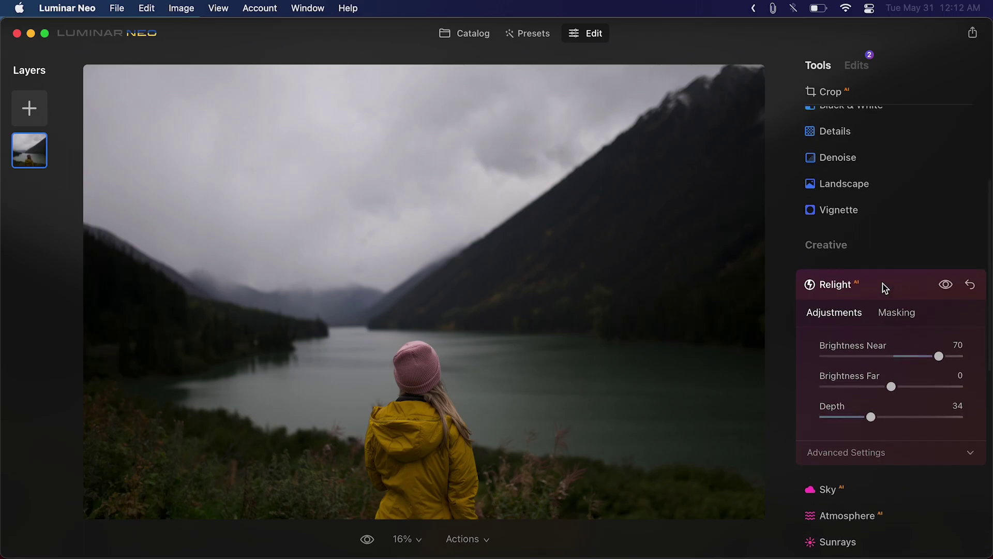
scroll(884, 287, up, 8)
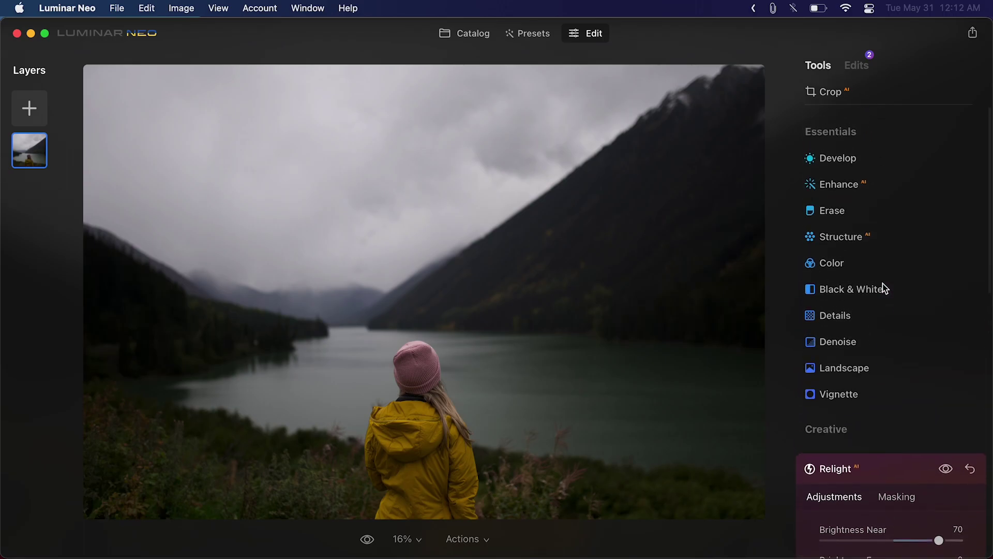
click(828, 175)
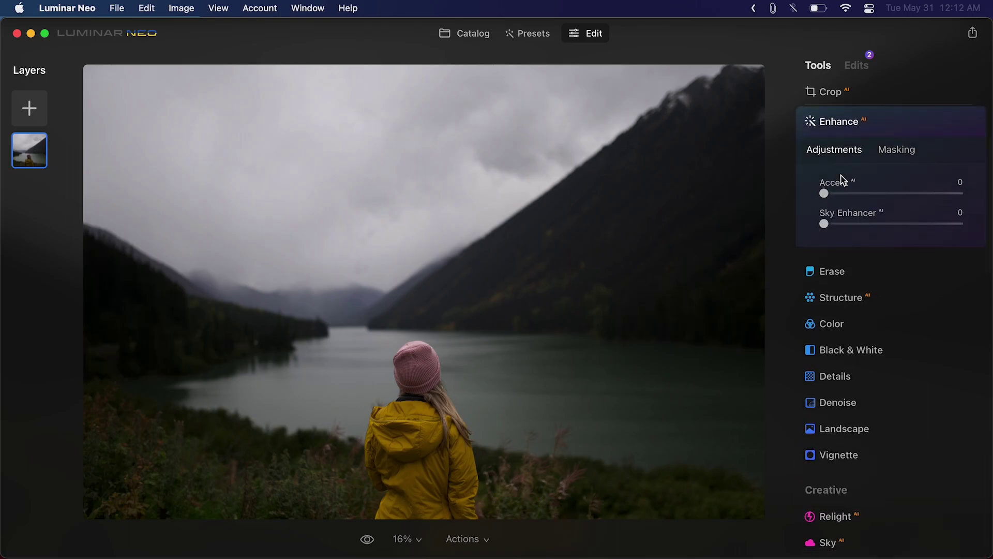
drag(846, 194, 872, 194)
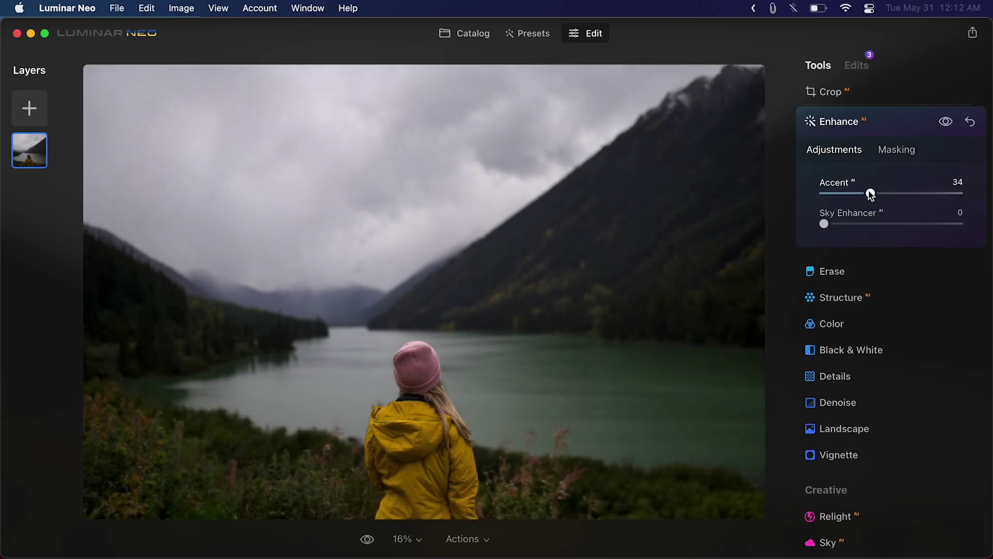
drag(826, 223, 949, 224)
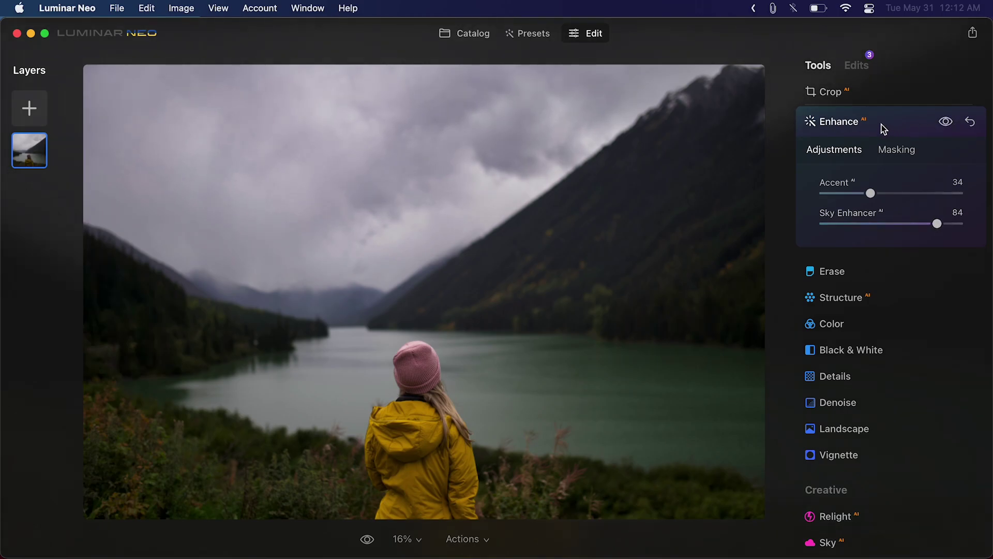
click(852, 123)
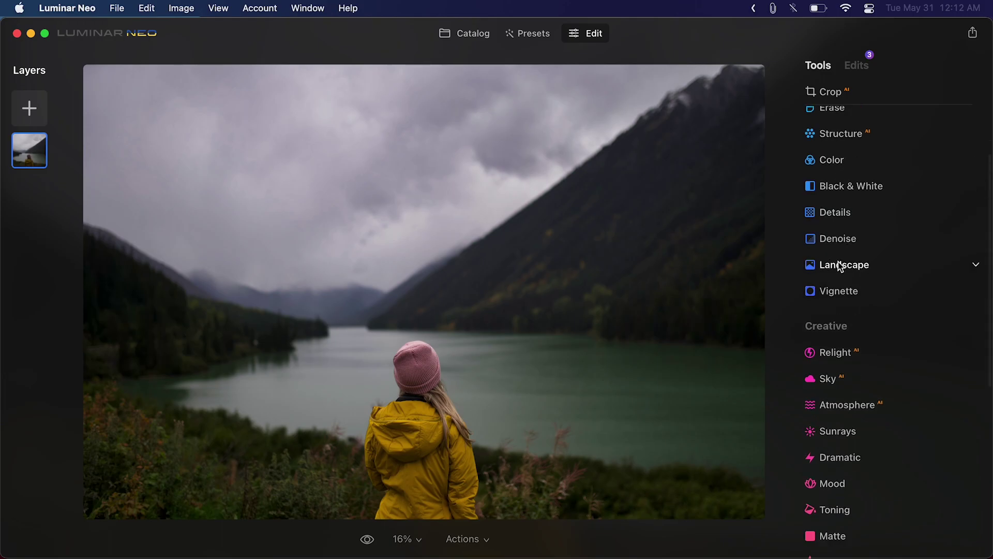
- Set the Landscape adjustment's Dehaze to 54 on the lake photo
click(835, 266)
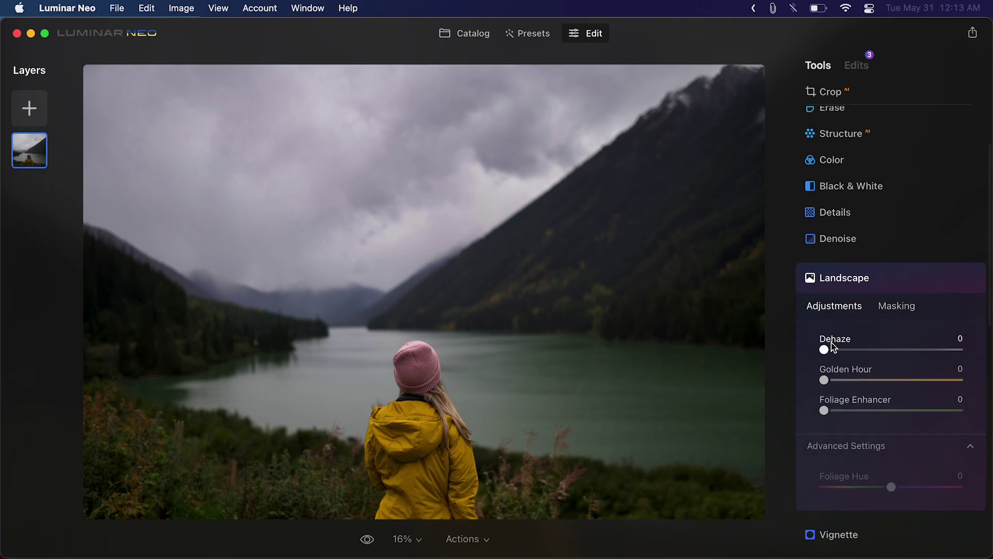
drag(824, 350, 909, 356)
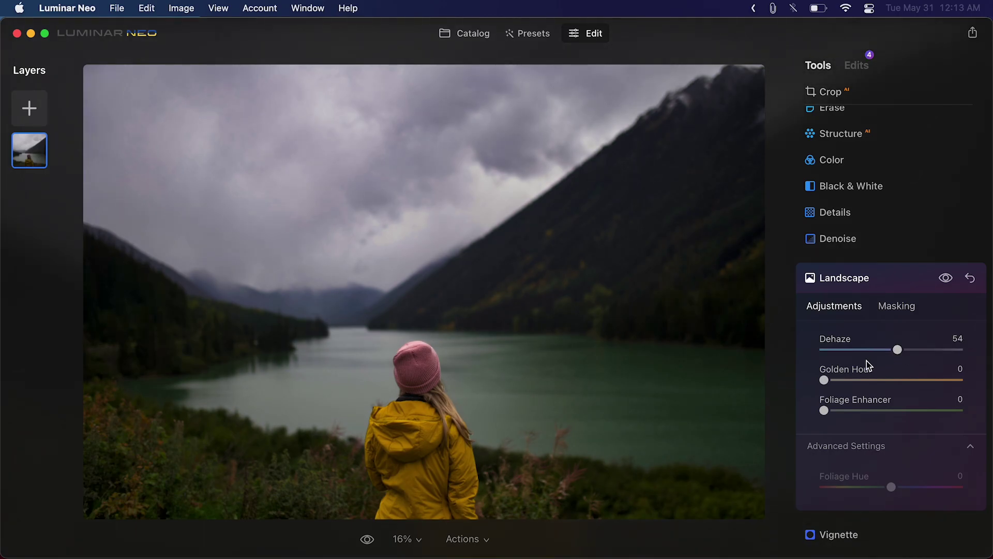
scroll(900, 357, down, 1)
click(851, 276)
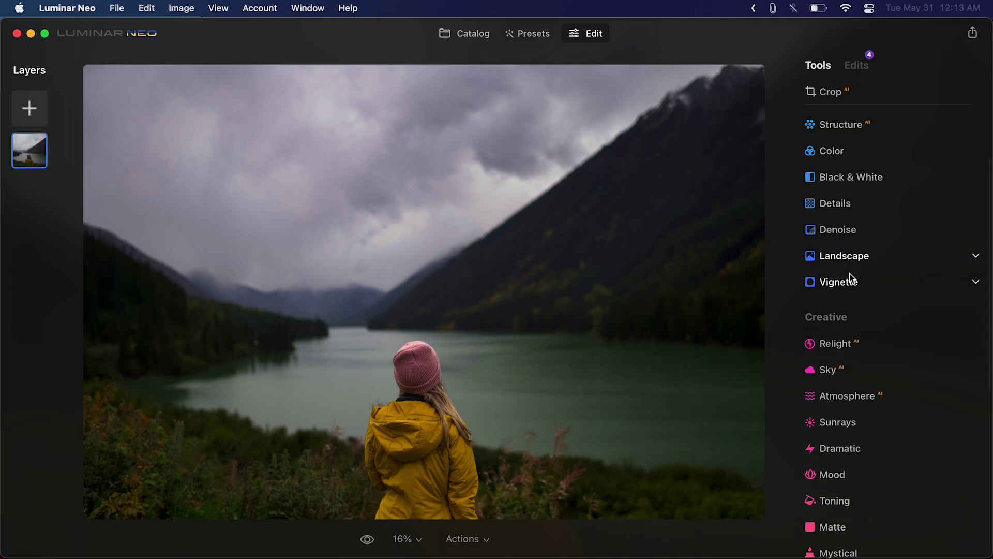
- Increase the Vibrance of the lake photo with the Color tool
scroll(830, 384, down, 3)
scroll(839, 389, up, 1)
scroll(839, 389, up, 5)
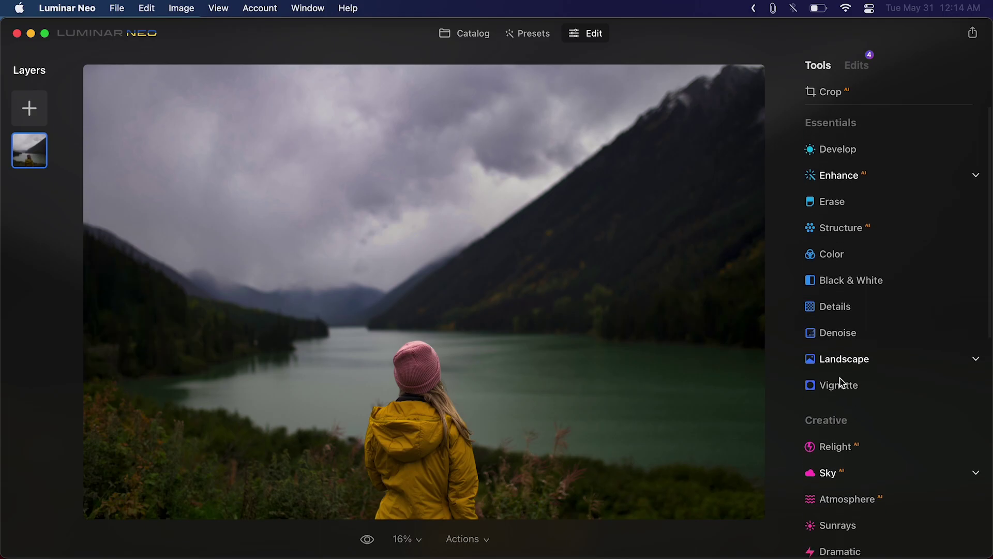
click(839, 251)
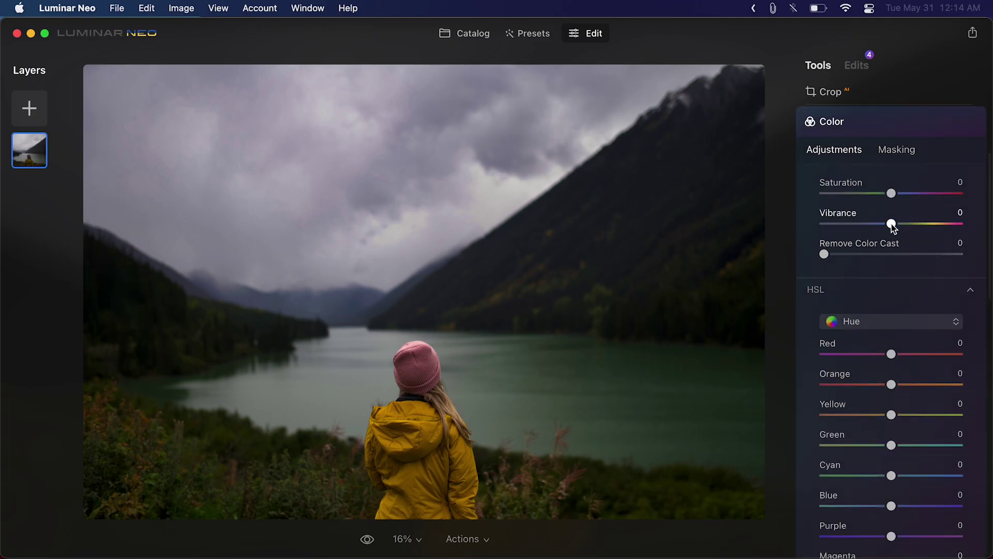
drag(891, 223, 915, 224)
- Shift the lake photo's HSL hues to Orange -18, Yellow -27, Green 28 and Blue -54
scroll(916, 228, down, 5)
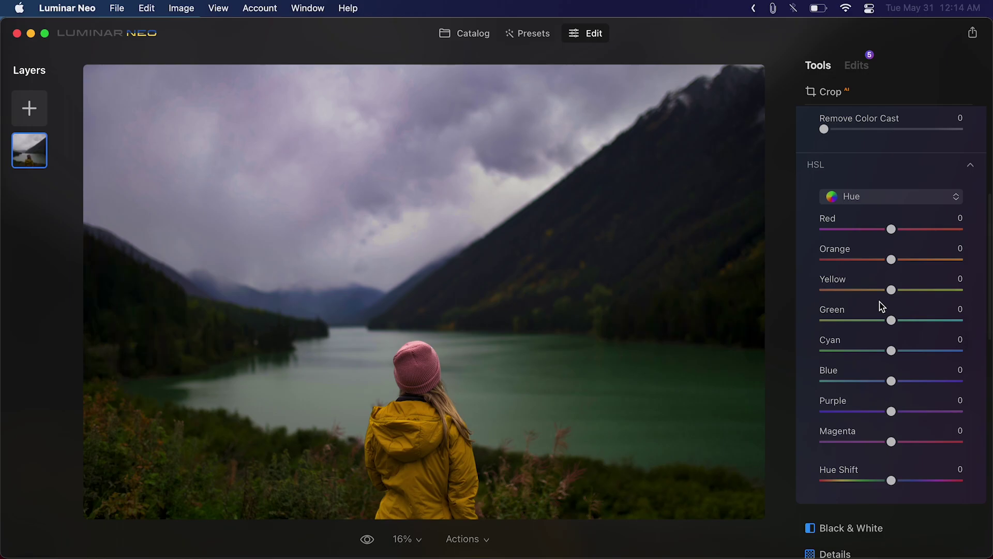
drag(891, 291, 878, 263)
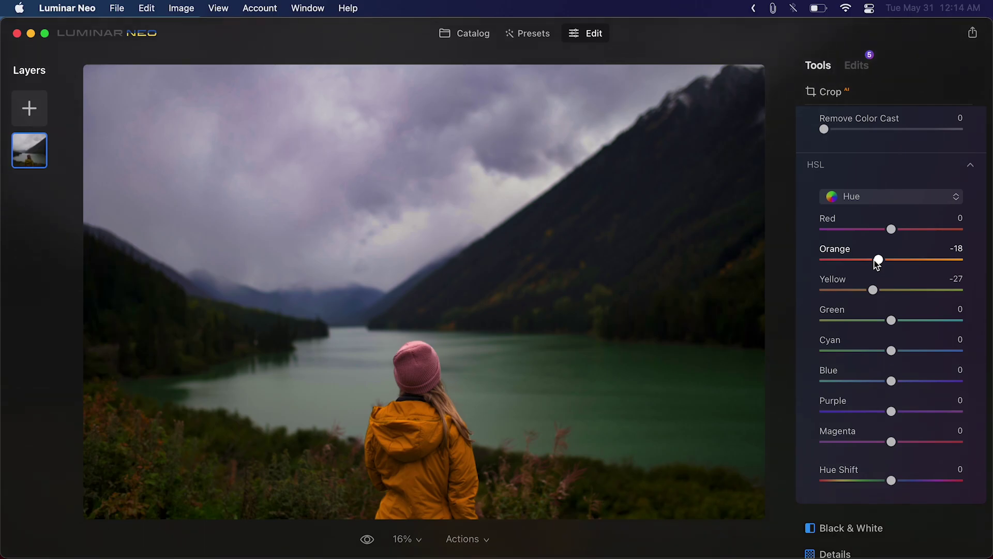
drag(891, 321, 914, 323)
scroll(900, 362, up, 3)
drag(891, 419, 854, 421)
scroll(873, 428, down, 1)
double_click(874, 389)
scroll(853, 422, down, 3)
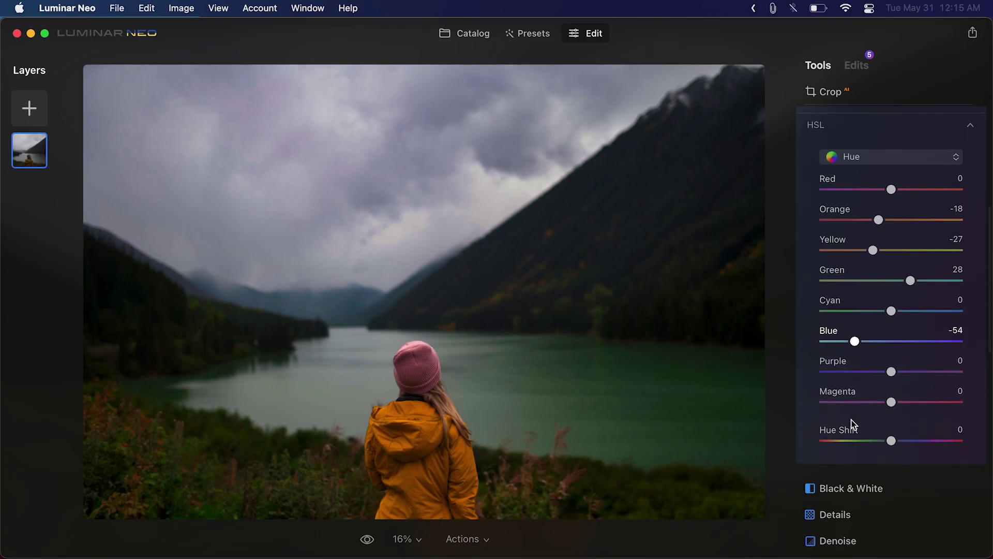
scroll(853, 421, up, 10)
click(851, 213)
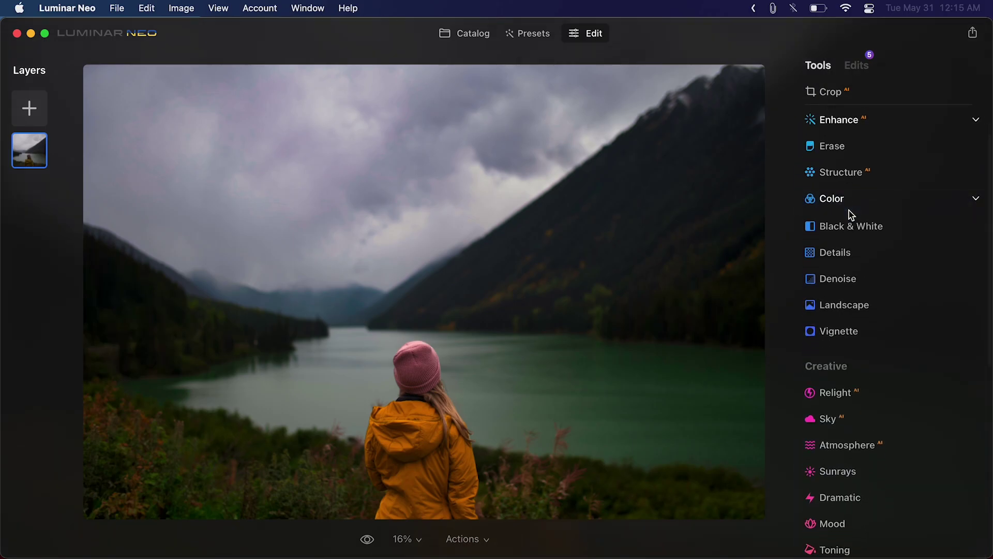
- Apply the Involve LUT to the lake photo with the Mood tool and adjust the look's sliders
scroll(849, 215, down, 7)
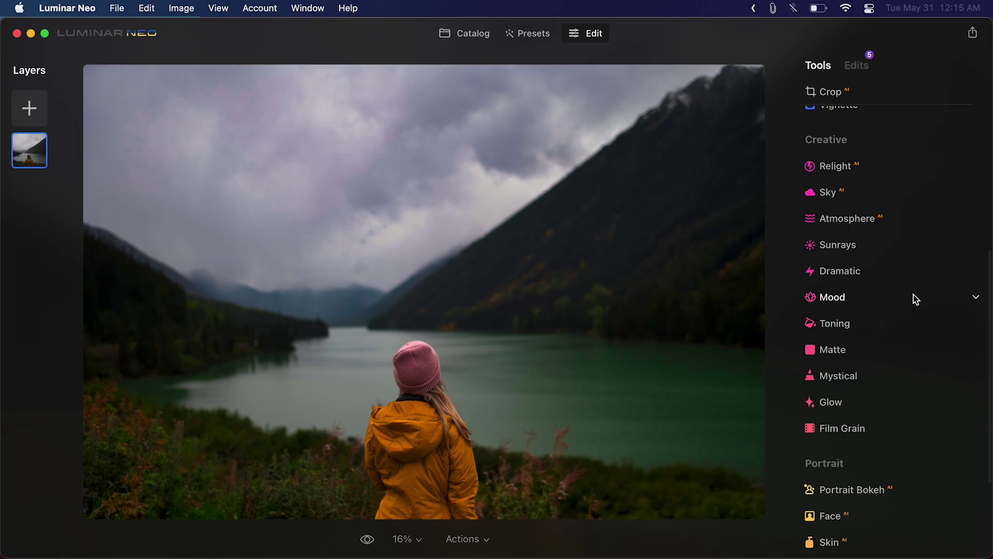
click(841, 299)
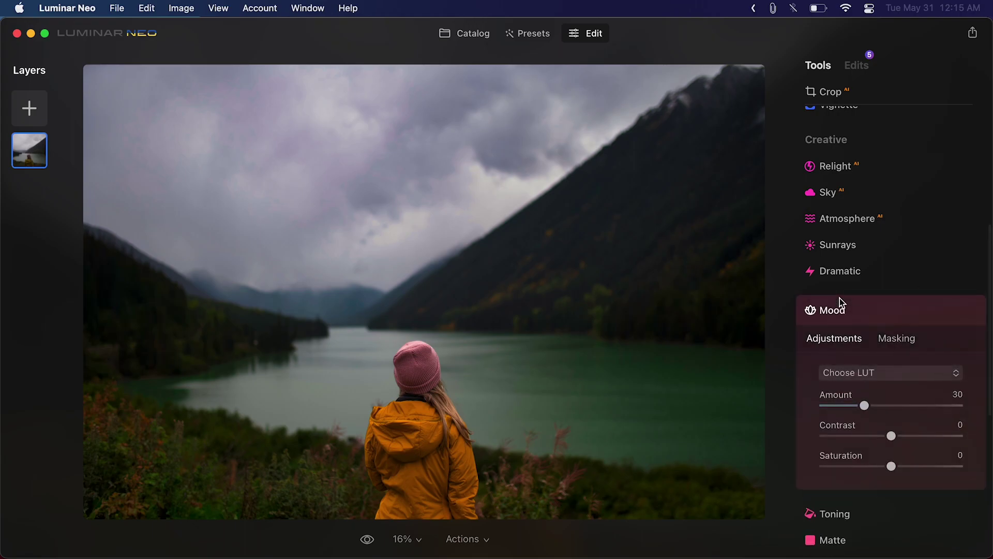
click(844, 373)
scroll(849, 400, down, 10)
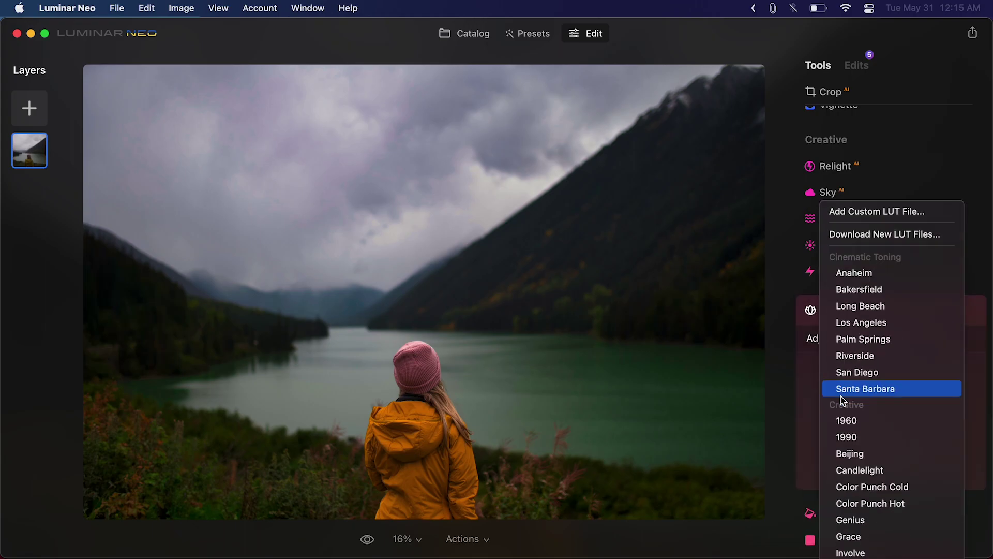
scroll(849, 416, up, 5)
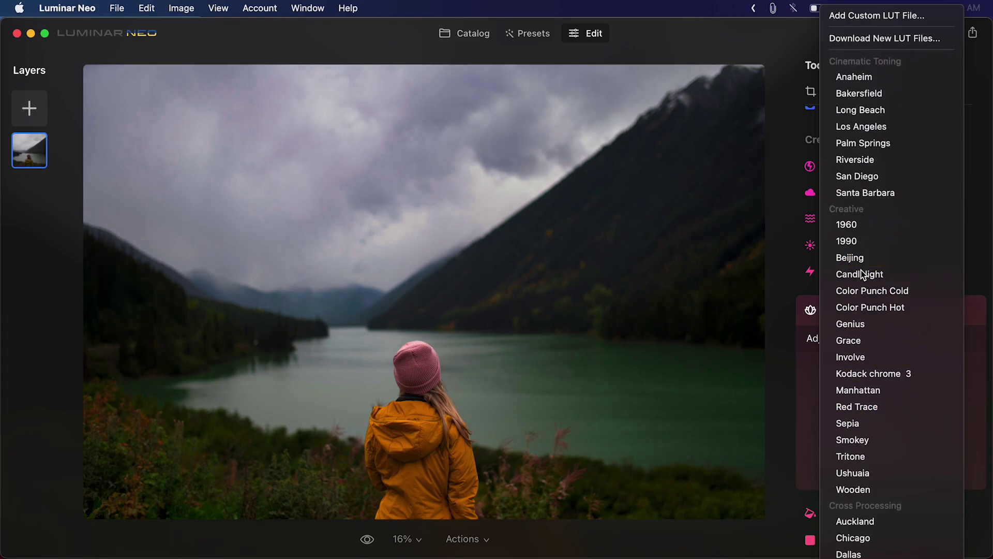
click(852, 357)
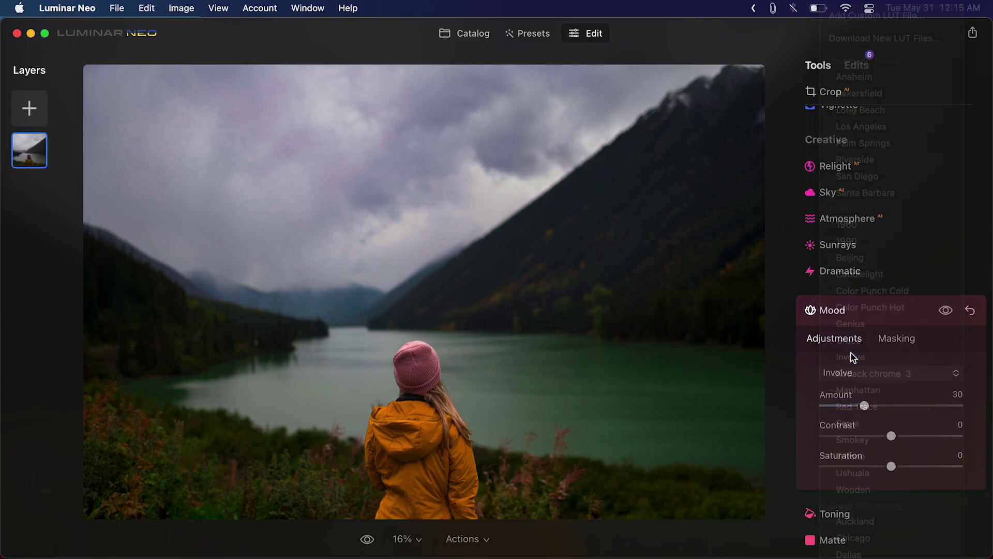
drag(866, 407, 920, 467)
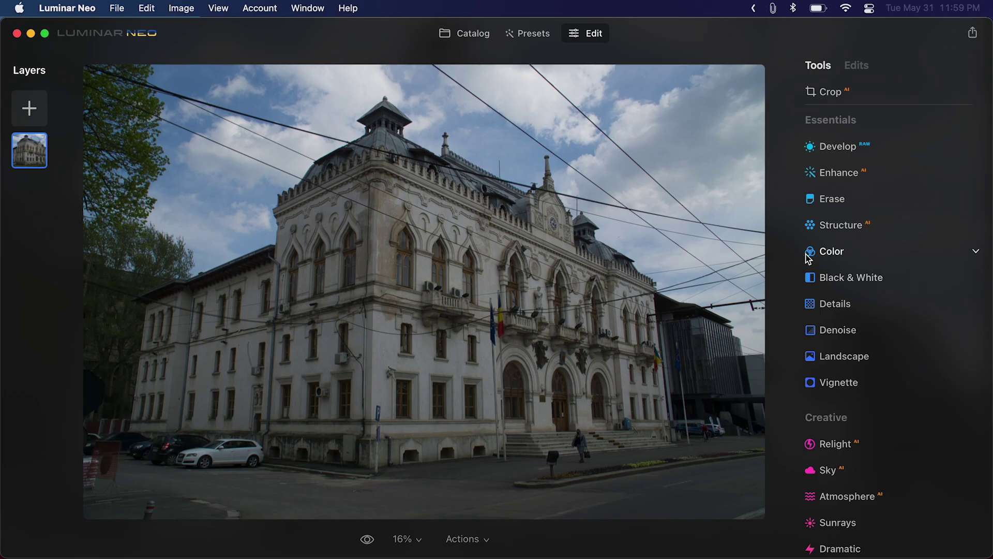
- Remove the powerlines from the photo of the historic building with the Erase tool's automatic object removal
click(833, 205)
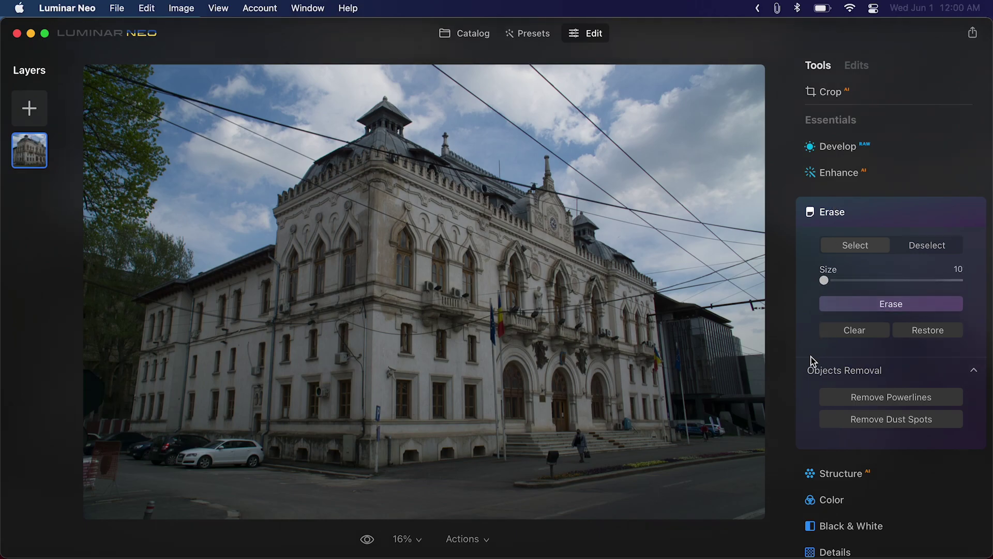
click(854, 398)
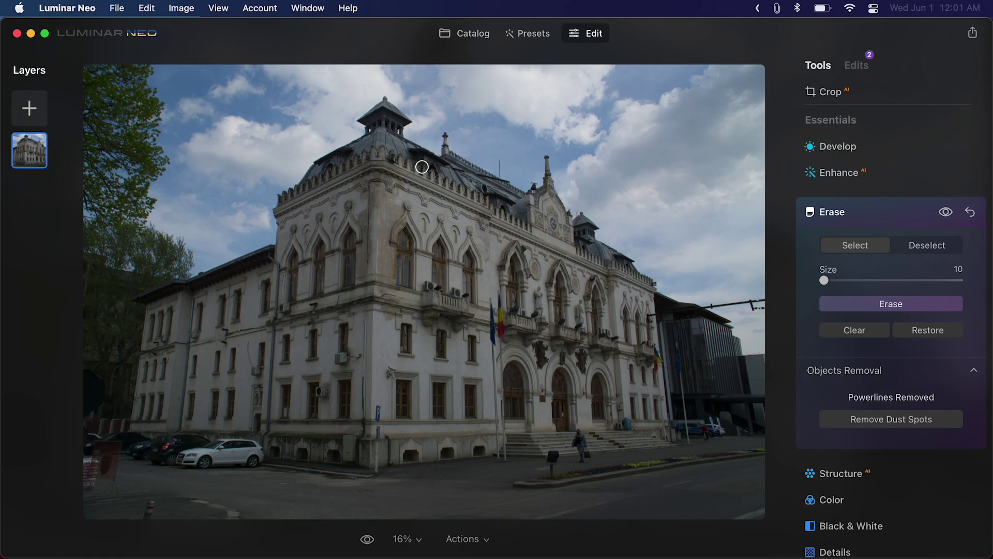
- Brush over the leftover cable pieces and the thin vertical pole on the building's roof and erase them
key(super+equal)
scroll(422, 168, up, 5)
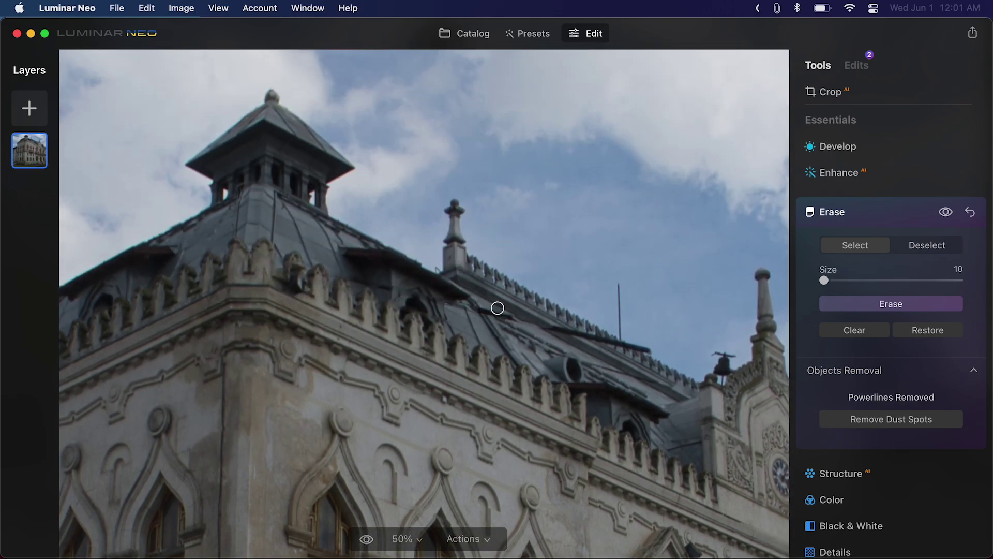
scroll(503, 316, right, 3)
scroll(503, 316, down, 2)
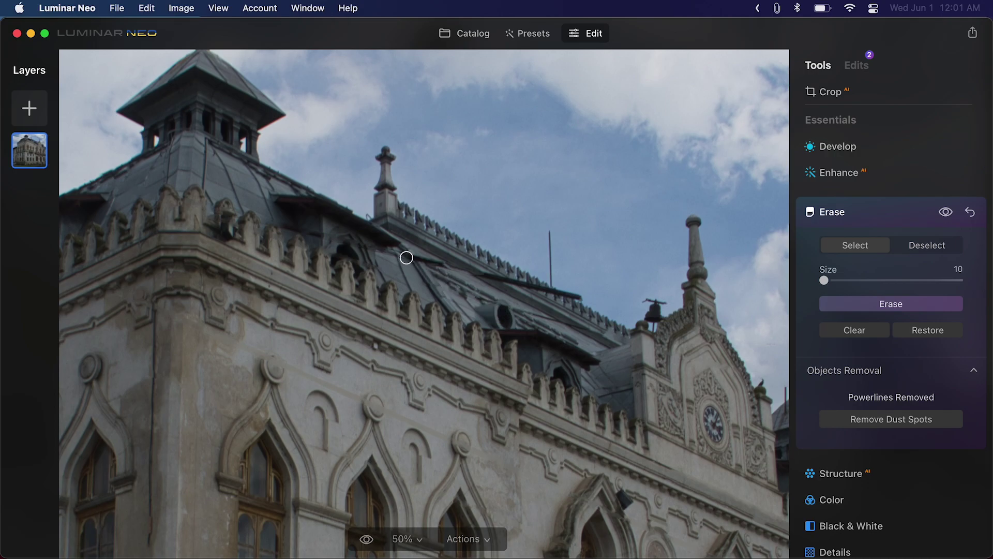
drag(407, 257, 582, 298)
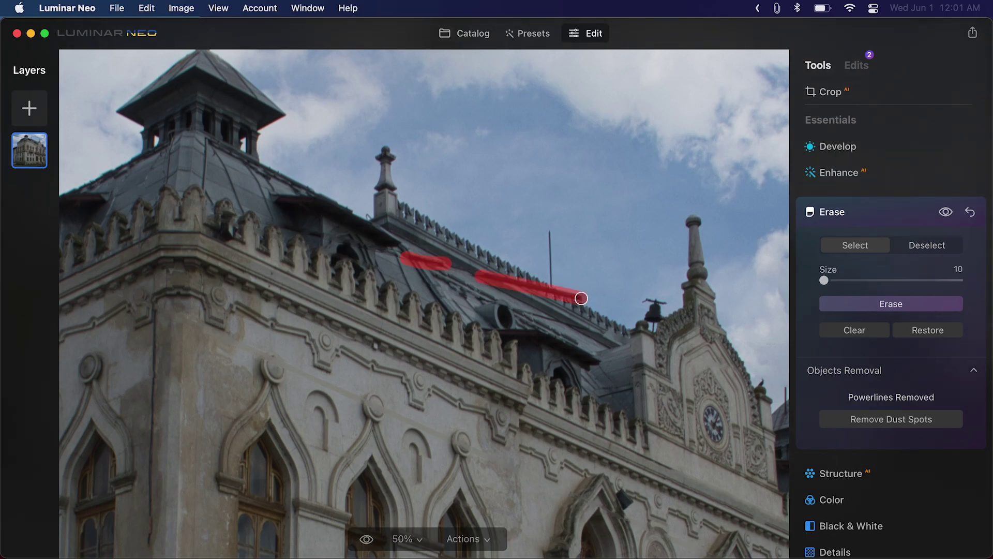
click(549, 234)
shift+click(550, 284)
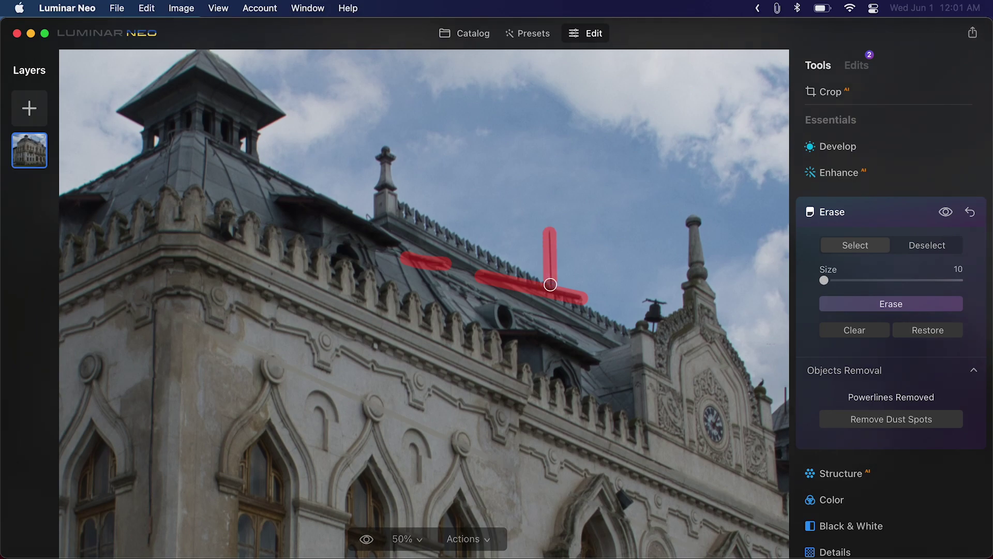
click(840, 300)
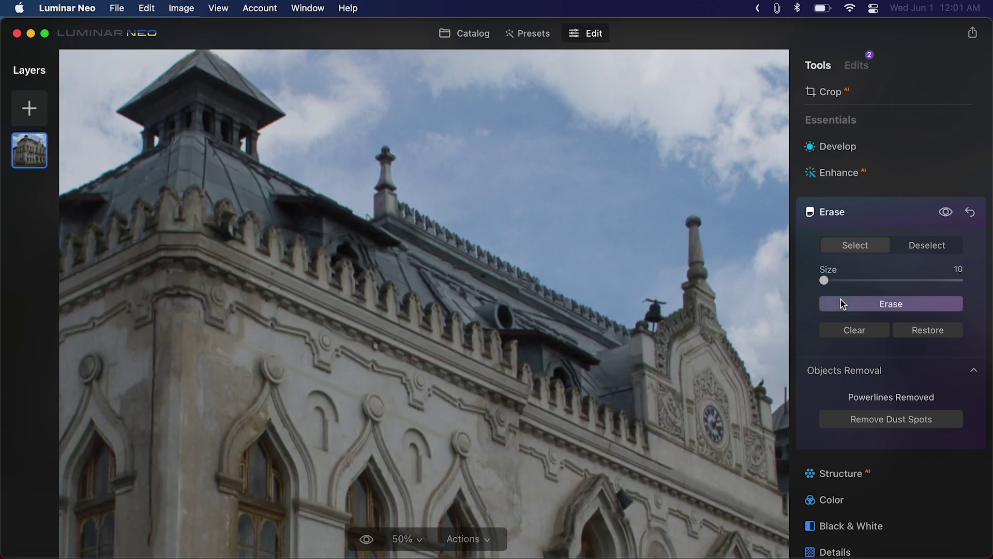
- Brush over the cable area on the building's side facade and apply Restore
scroll(485, 326, down, 3)
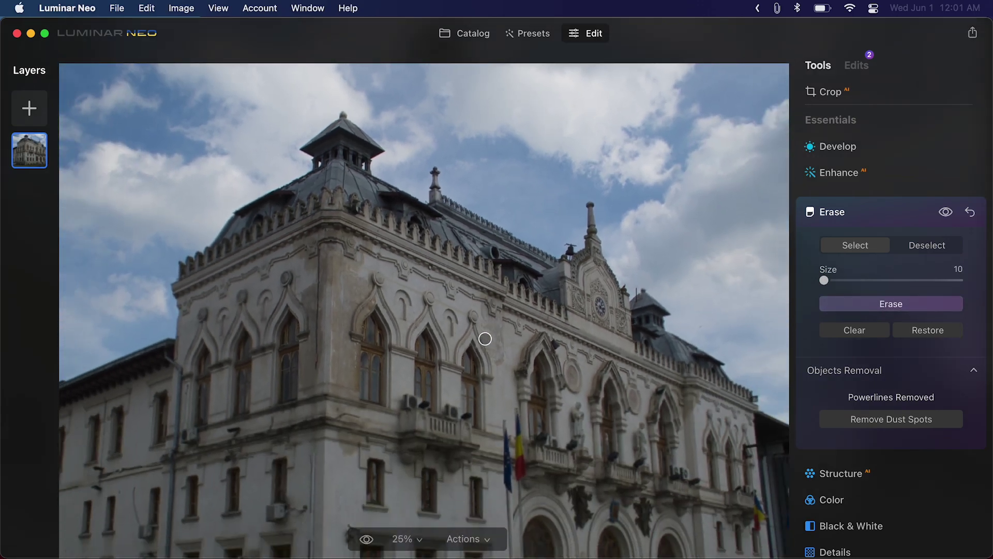
scroll(485, 338, down, 10)
scroll(485, 339, left, 5)
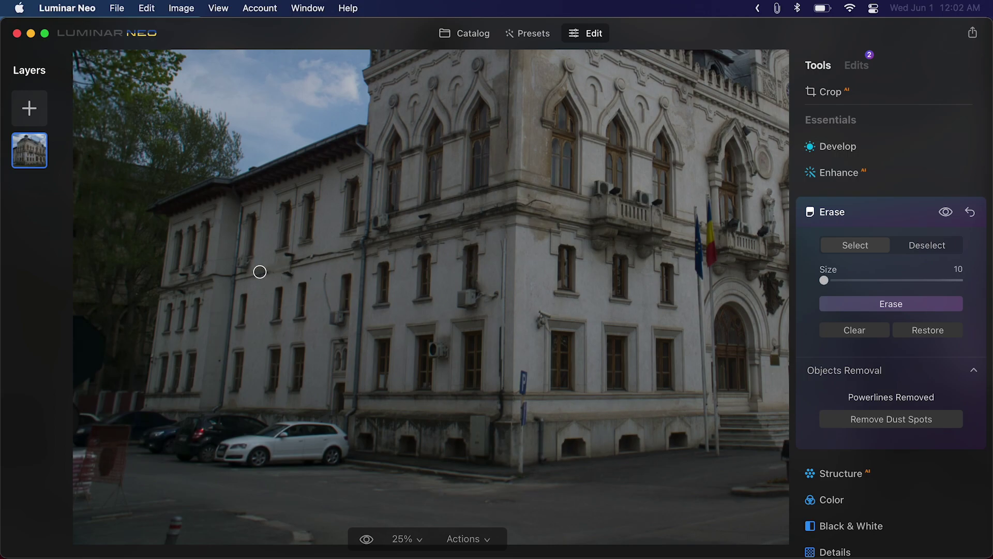
drag(249, 271, 292, 265)
click(933, 334)
- Fit the whole building photo in view and compare it before and after the edits
key(super+0)
key(backslash)
key(backslash)
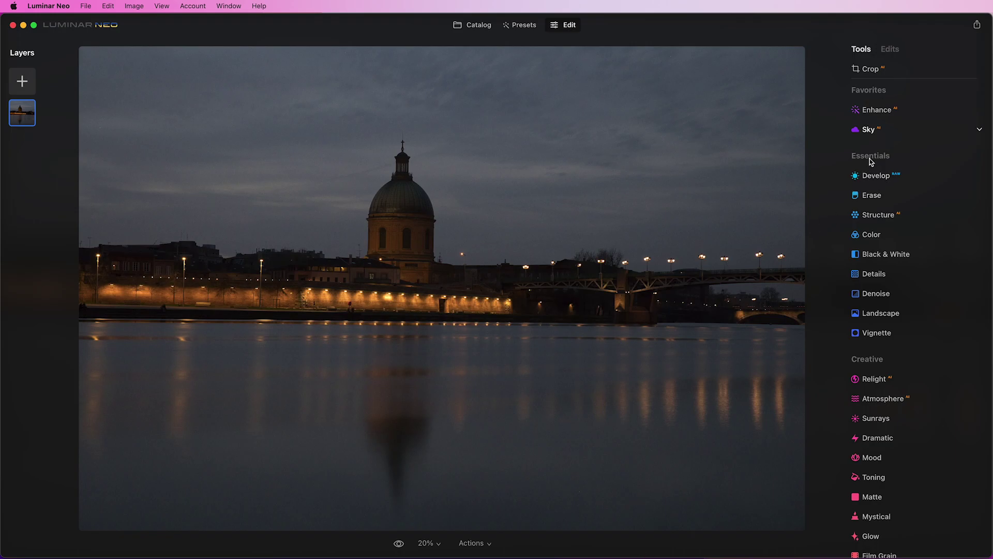
- Replace the sky in the riverside dome photo with Sunset Clouds 2 and inspect its edge along the rooftops at 100%
click(876, 136)
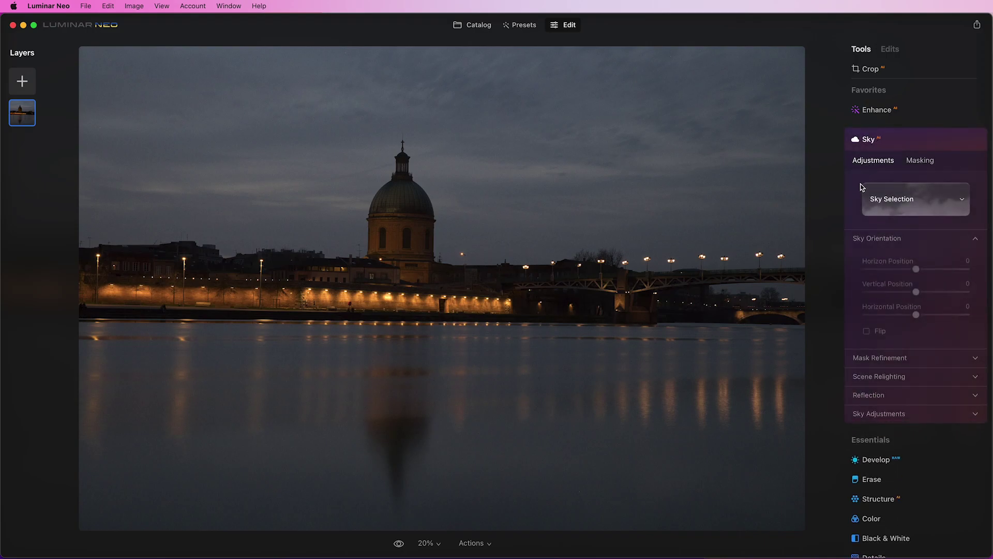
click(893, 202)
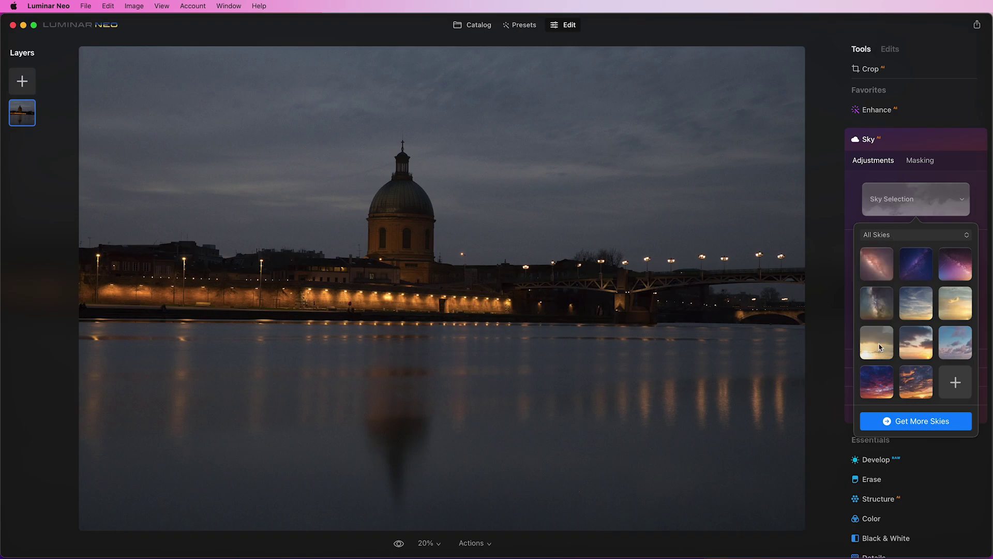
click(876, 382)
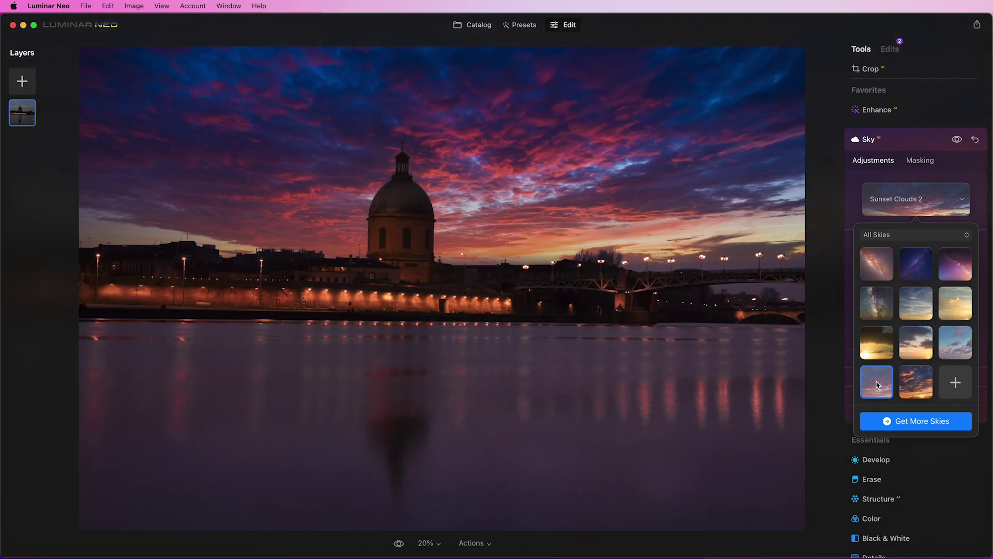
click(857, 191)
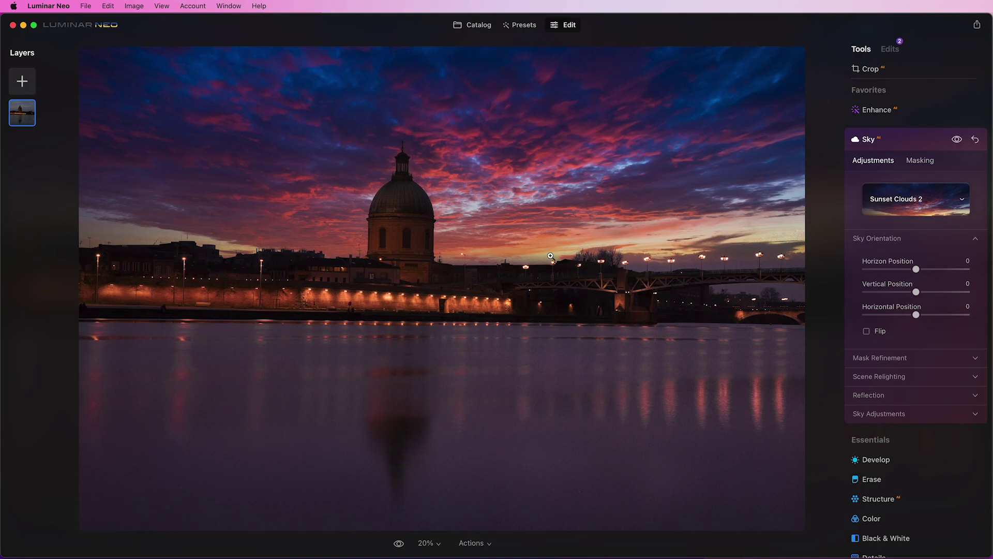
click(287, 250)
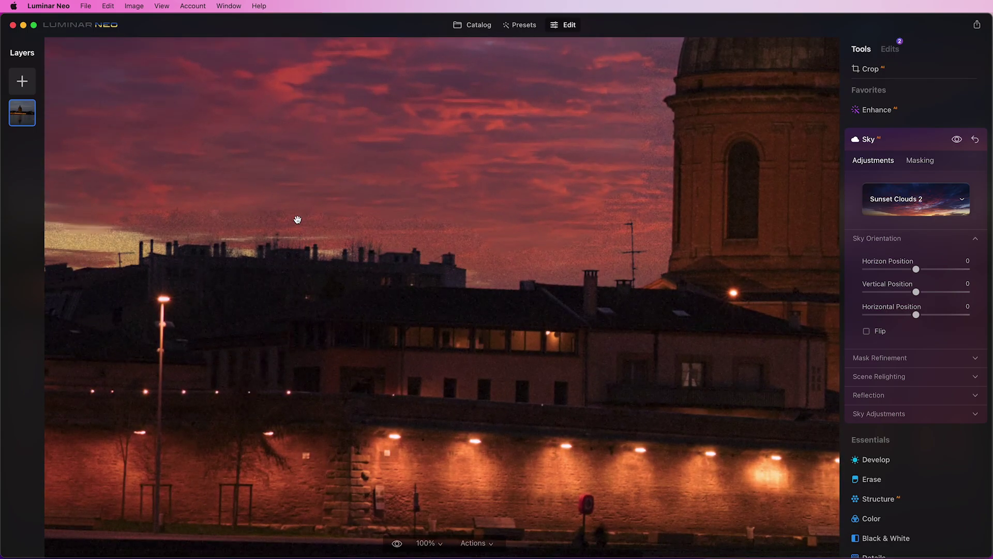
drag(293, 228, 461, 323)
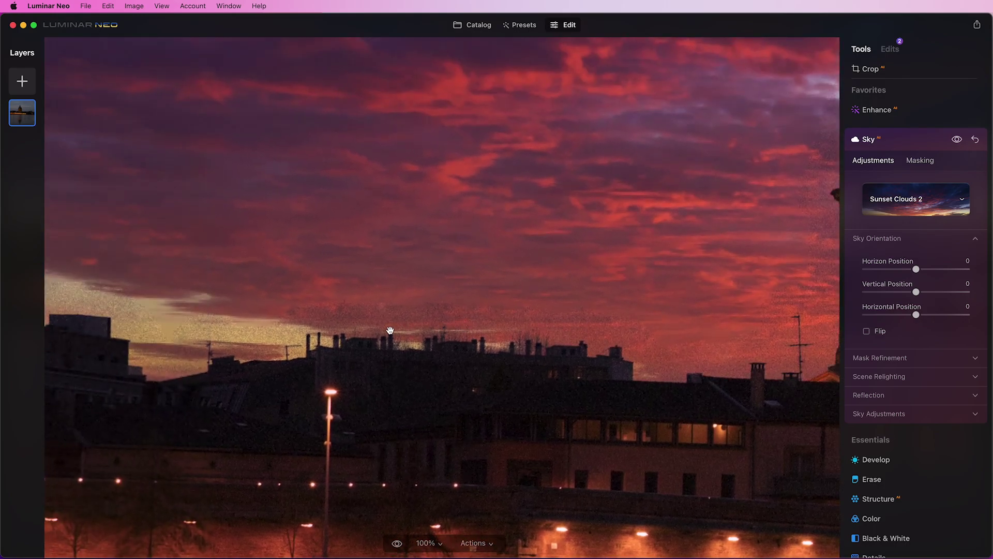
click(455, 329)
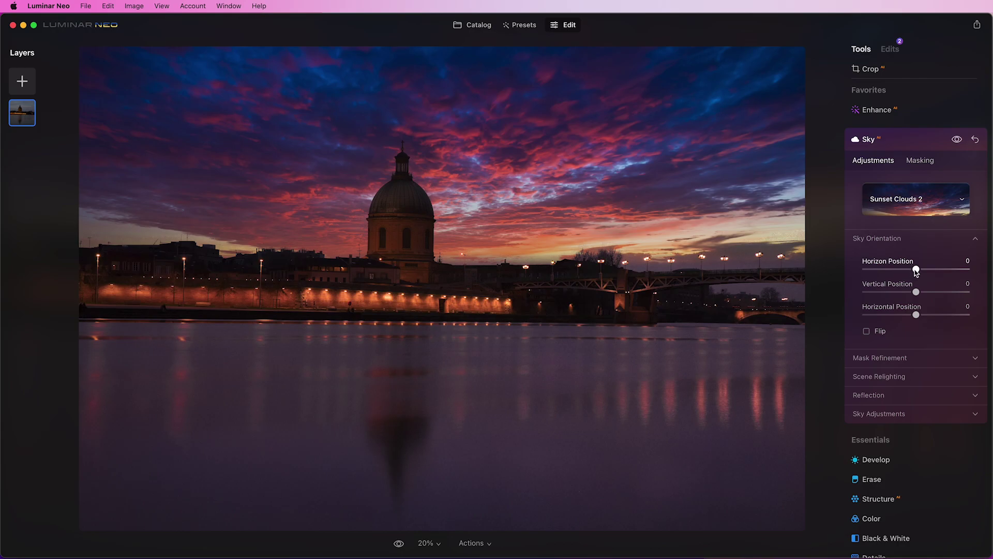
- Try shifting the new sky's horizon position and flipping the sky horizontally
drag(916, 270, 918, 272)
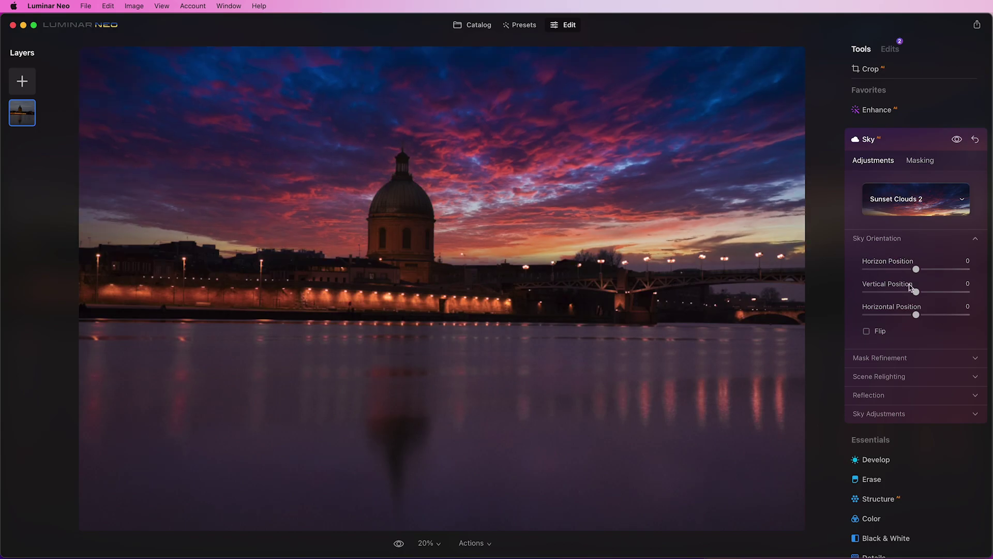
click(866, 331)
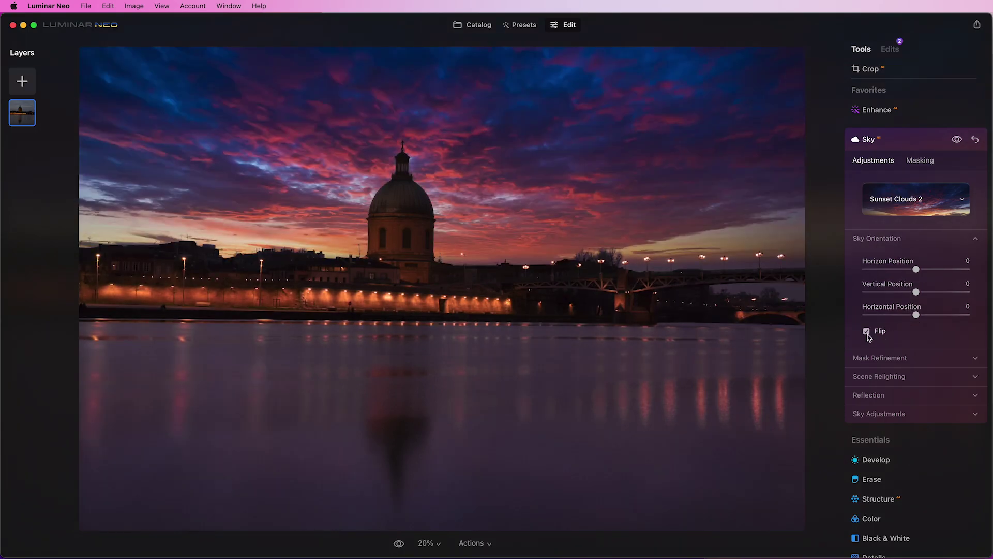
click(866, 331)
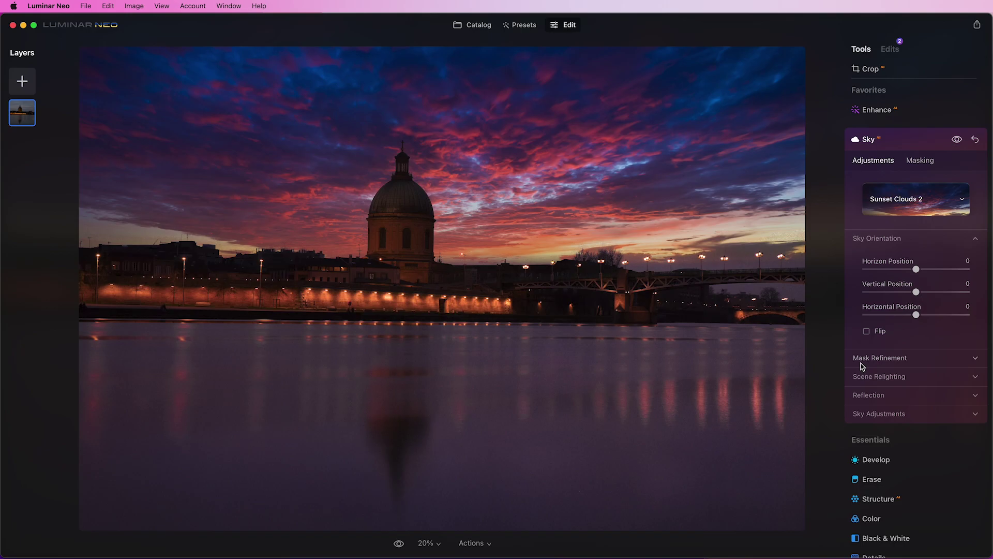
- Refine the sky mask around the trees and bridge with Global at 47 and Close Gaps at 8
click(869, 360)
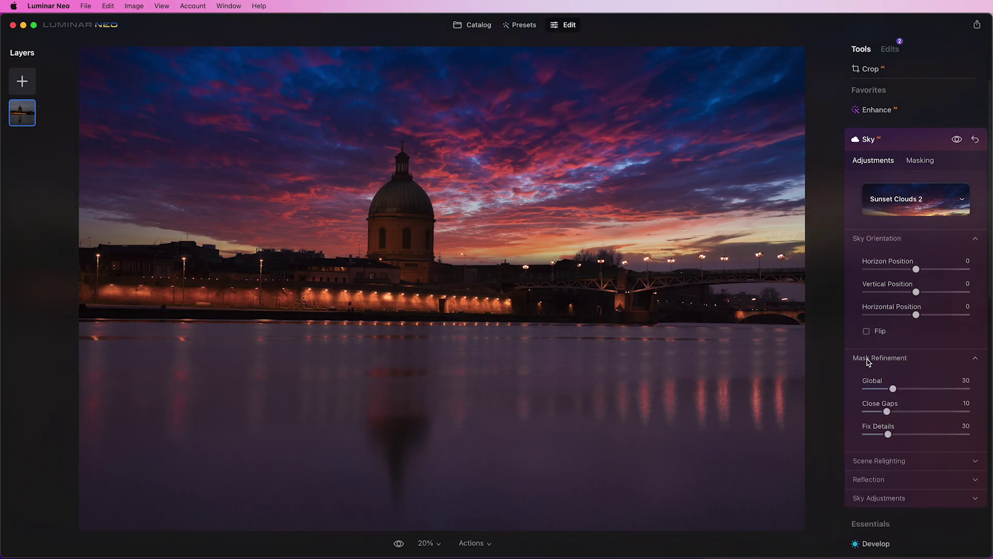
click(594, 257)
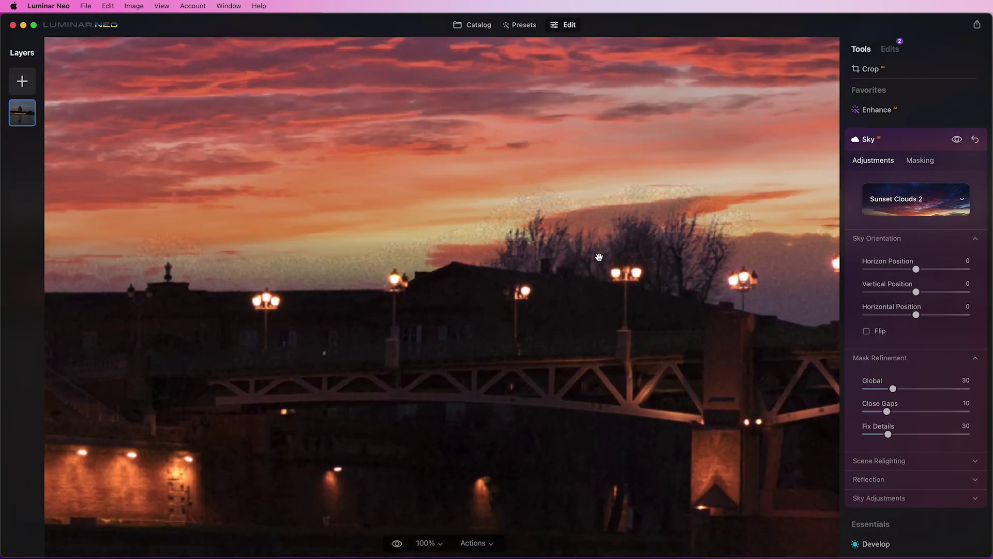
drag(894, 389, 863, 393)
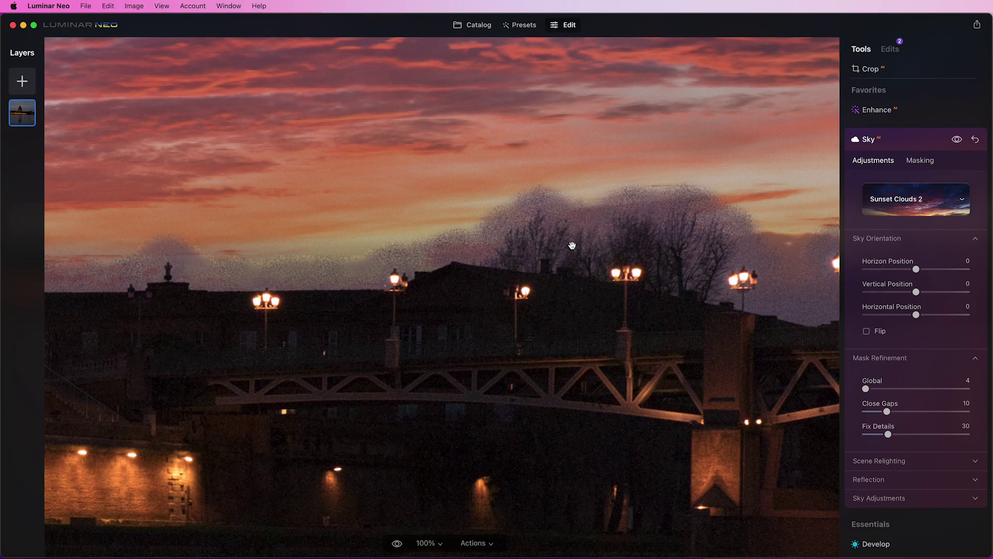
drag(870, 389, 930, 412)
click(599, 206)
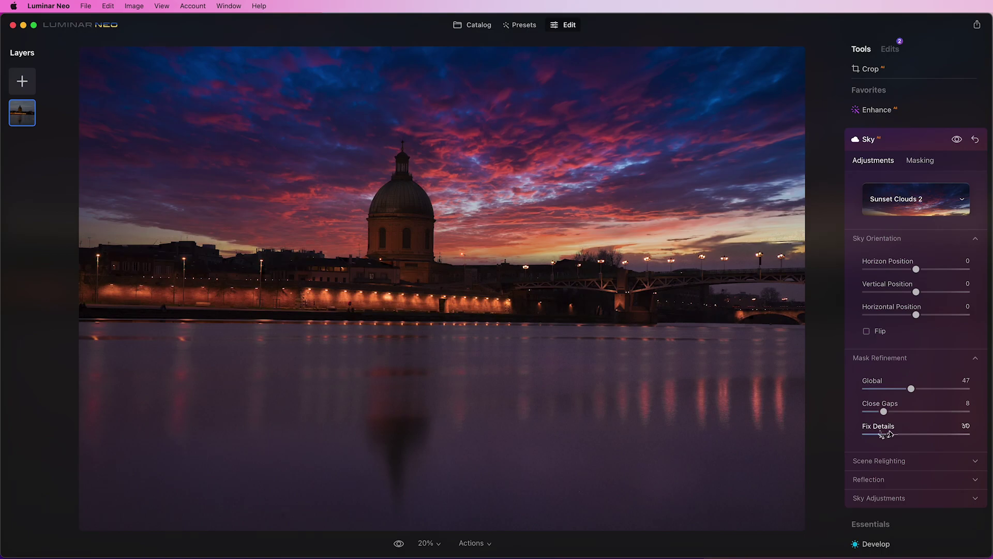
- Set the sky mask's Fix Details to 72 and inspect the antenna and rooftops at 100%
click(306, 254)
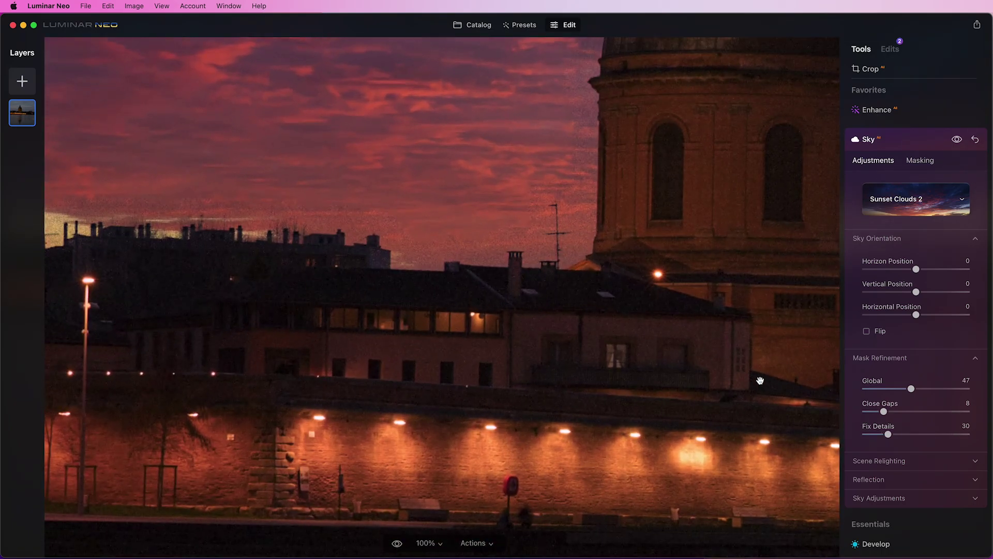
drag(890, 436, 844, 436)
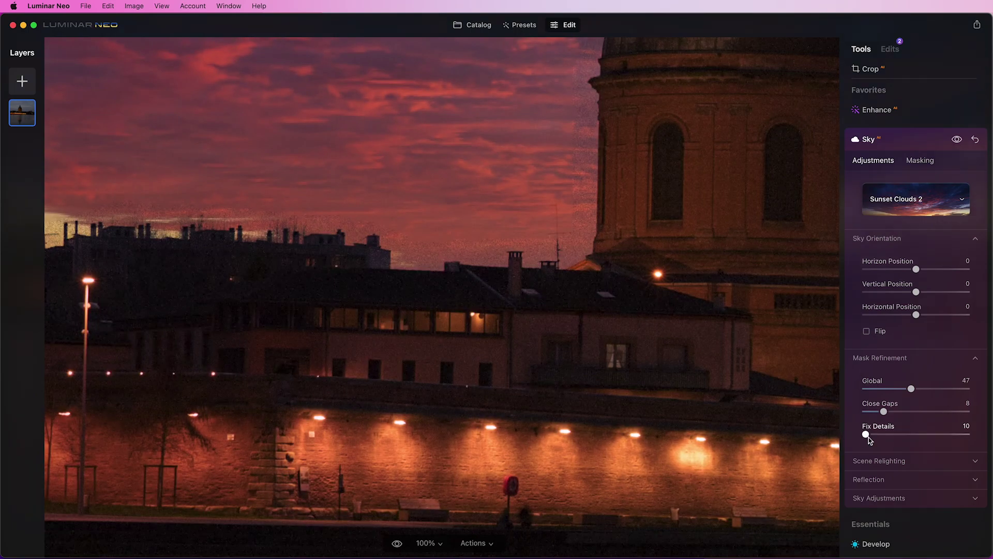
drag(869, 438, 947, 439)
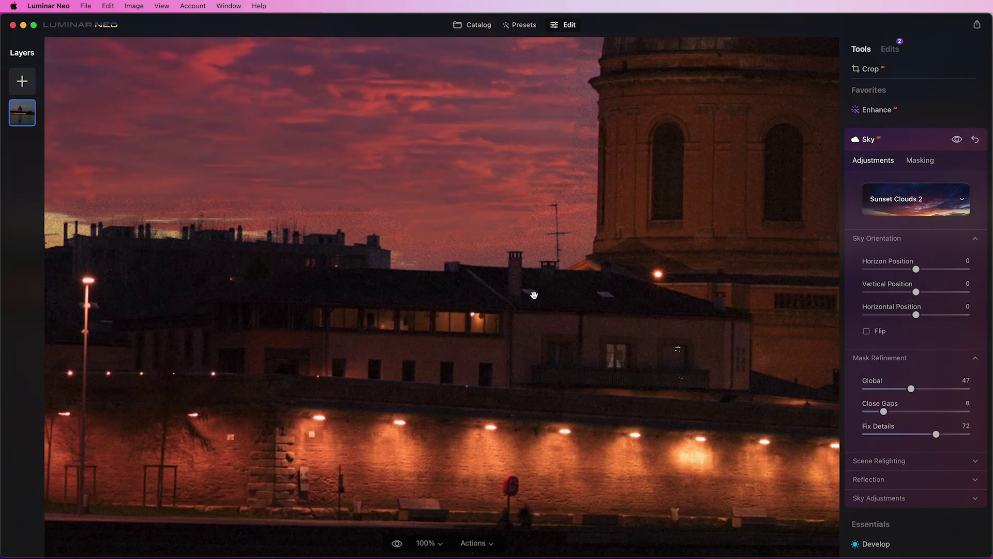
drag(519, 217, 671, 327)
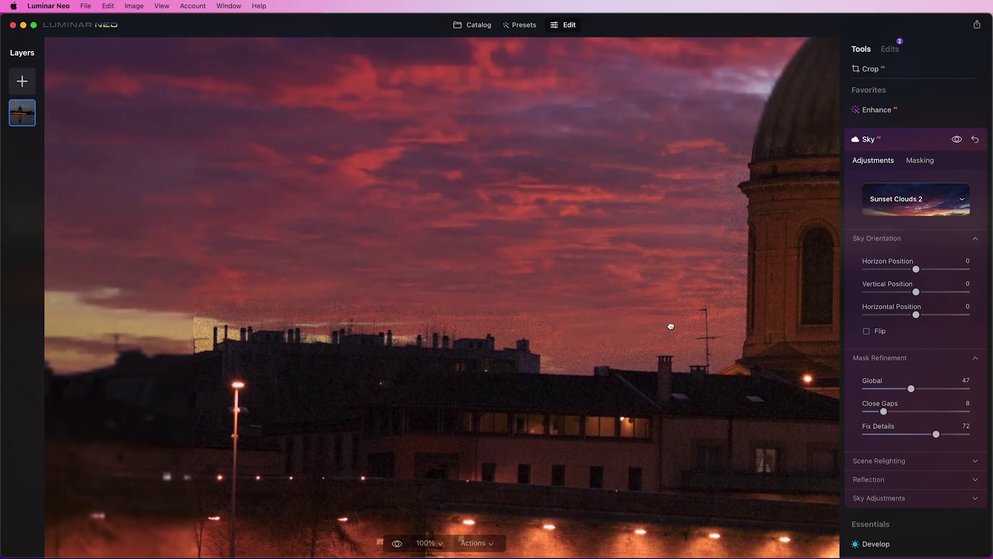
- Relight the riverside scene to match the new sky with Relight Strength at 68 and Relight Saturation at 65
click(861, 462)
double_click(537, 324)
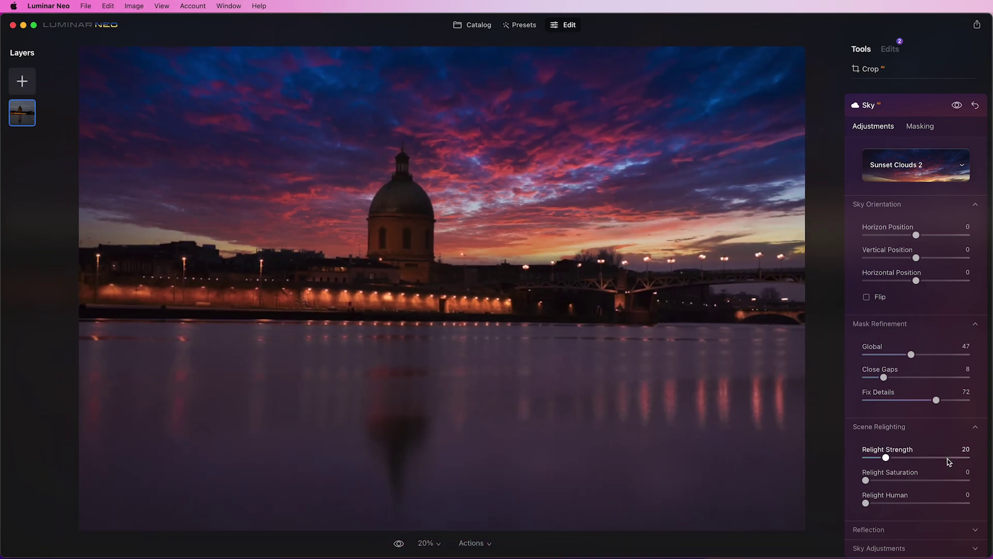
drag(888, 460, 941, 458)
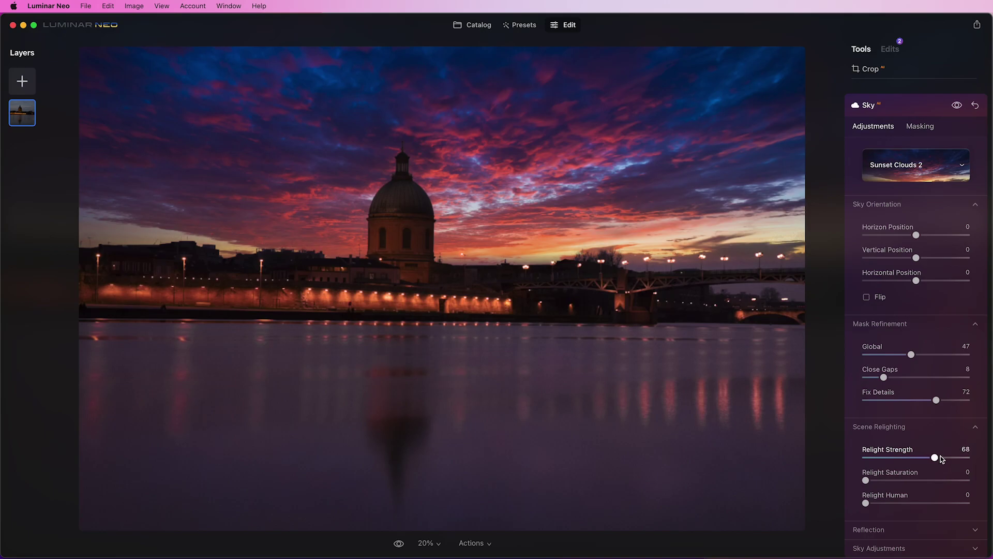
drag(866, 480, 939, 482)
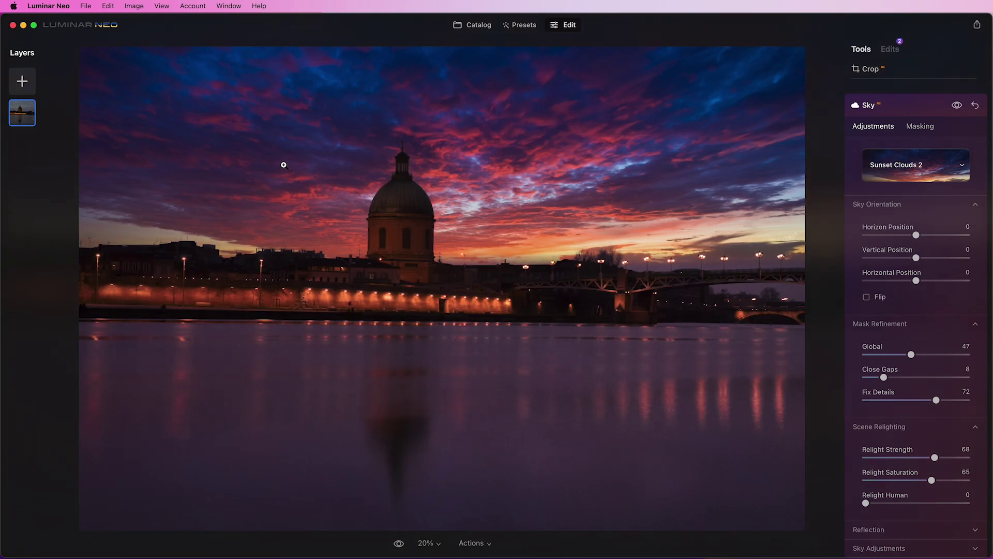
click(872, 503)
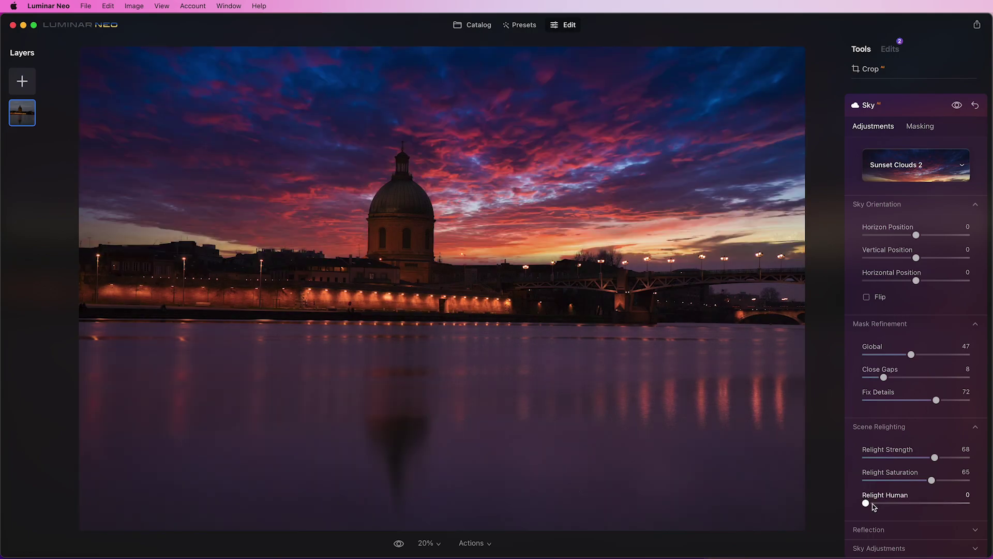
click(874, 505)
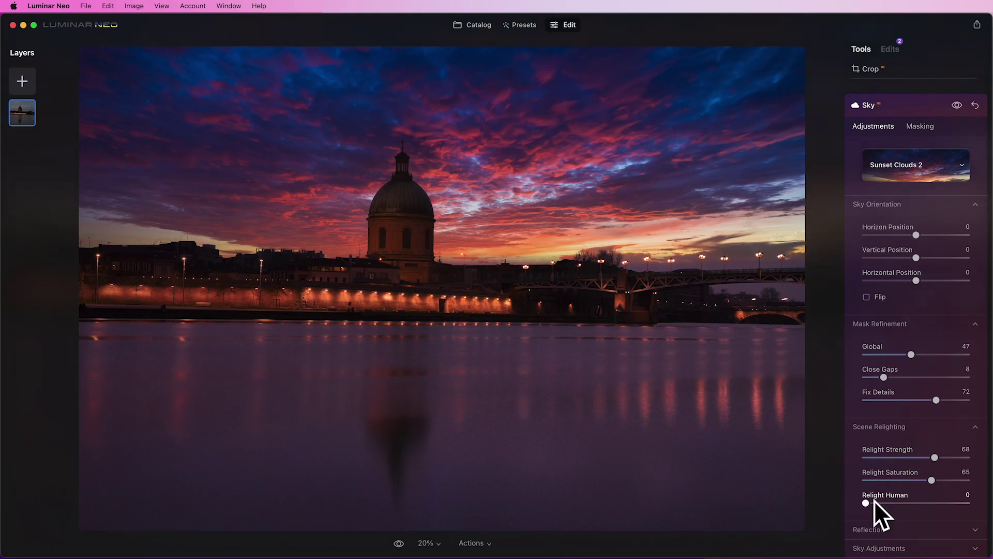
- Set the sky's Reflection Amount to 80 in the water, and try the Water Blur before resetting it
scroll(887, 504, down, 5)
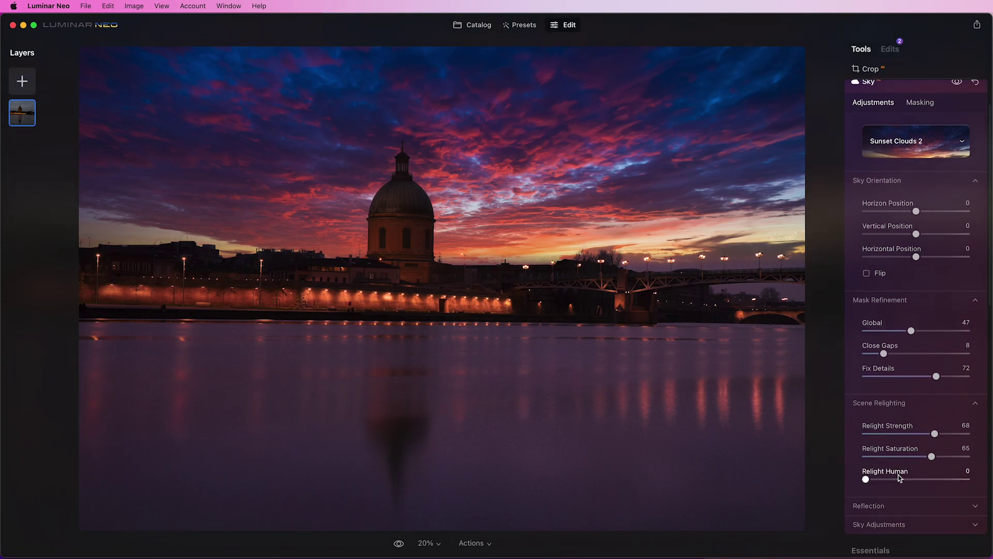
click(870, 394)
scroll(864, 430, up, 3)
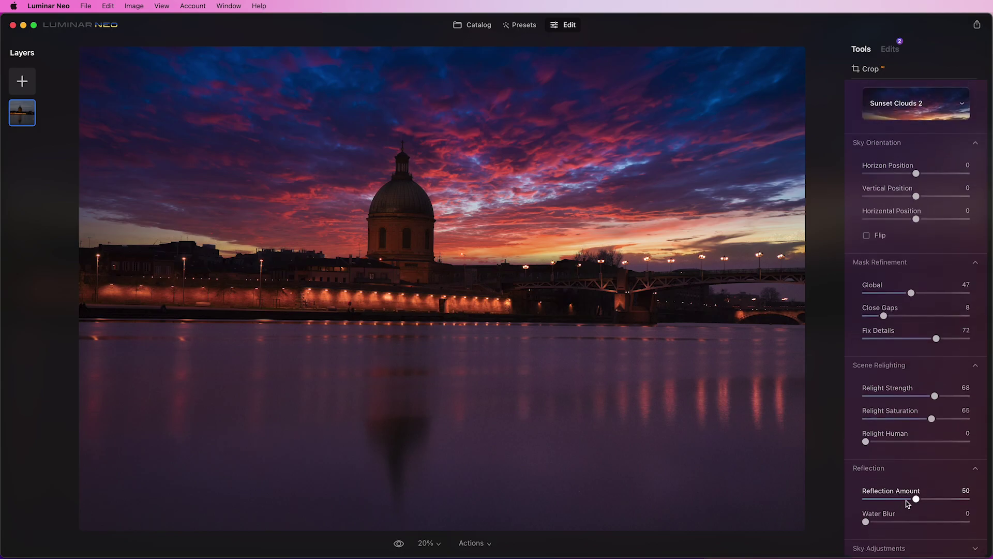
drag(917, 500, 952, 500)
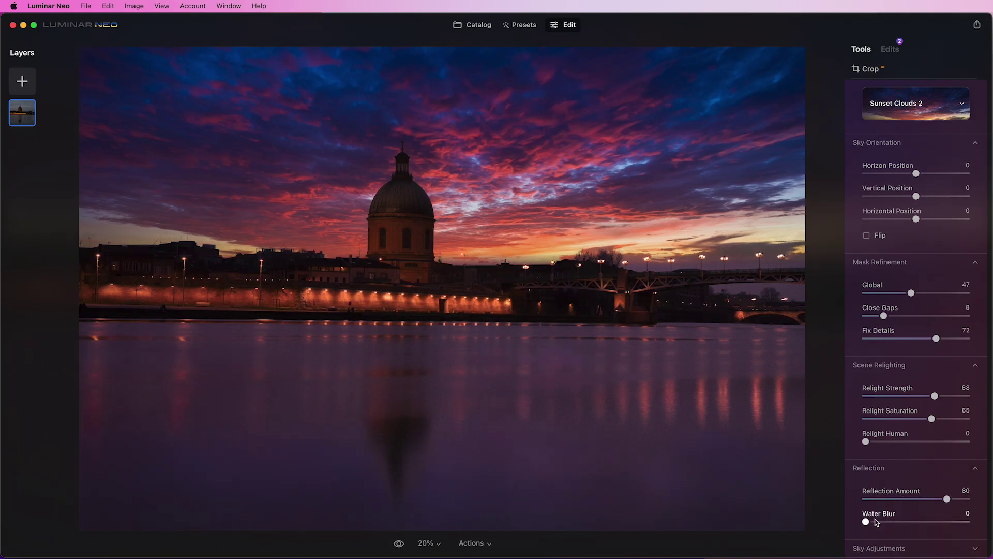
drag(875, 521, 937, 523)
double_click(928, 522)
- Try defocusing the replaced sky while viewing the bridge area at 100%, and reset the Defocus adjustment
scroll(926, 455, down, 5)
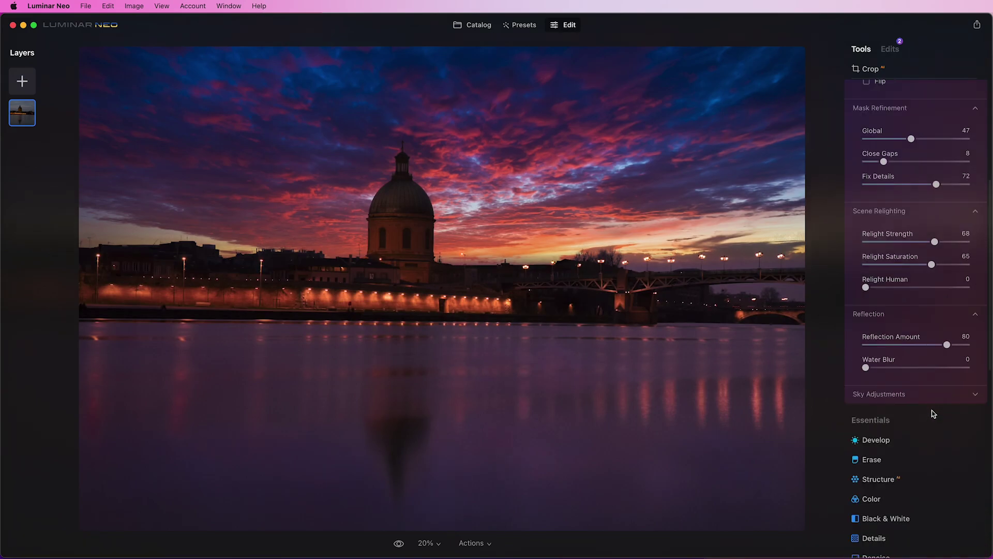
click(868, 395)
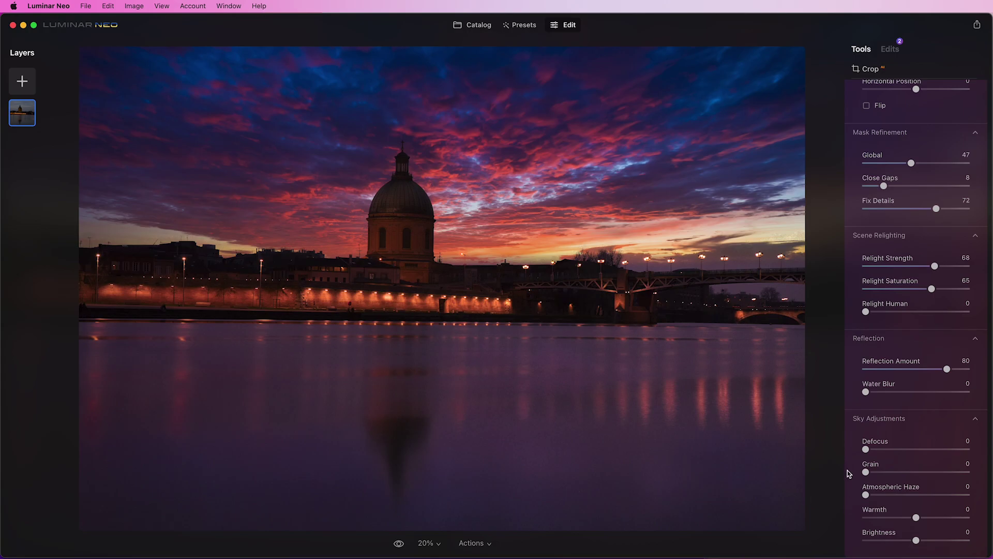
click(543, 245)
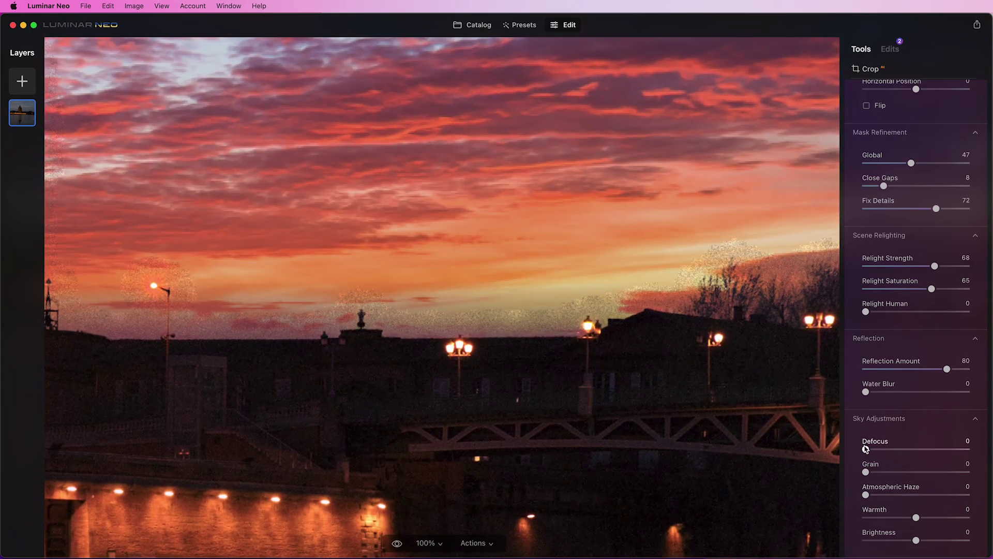
drag(866, 449, 889, 452)
double_click(890, 451)
- Inspect the sky around the dome and rooftops at 100%, add Grain of 47 to it, and fit the photo in view
drag(284, 276, 302, 277)
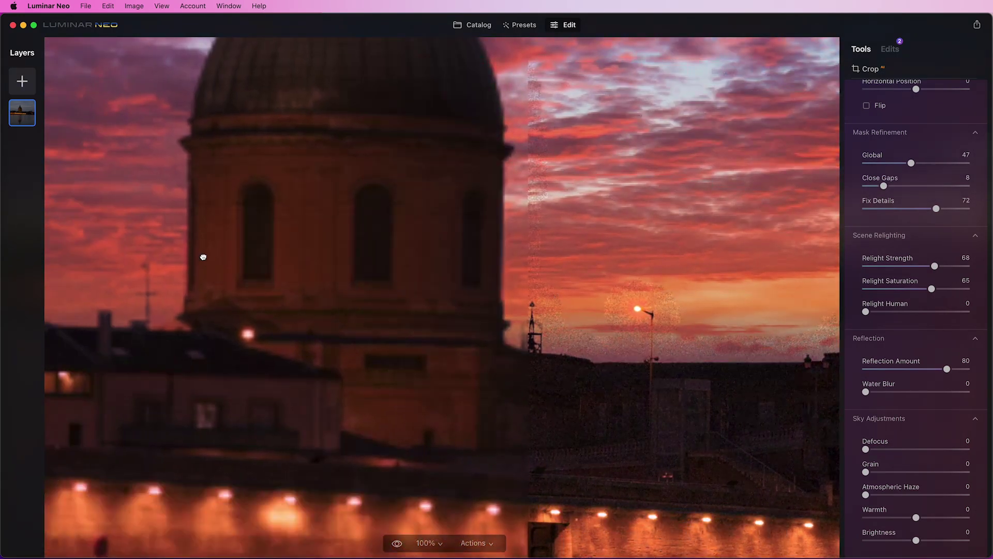
drag(203, 257, 684, 306)
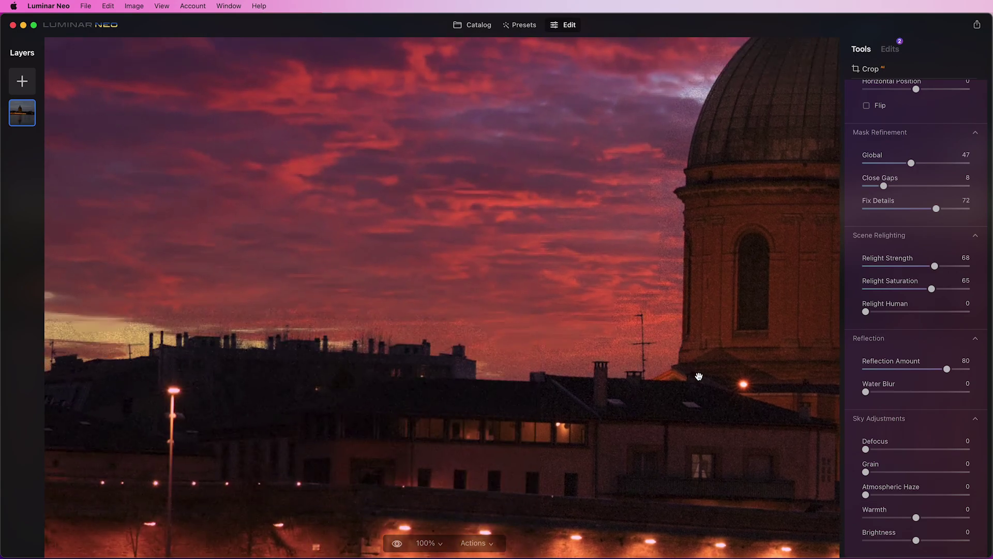
drag(866, 473, 912, 474)
key(super+0)
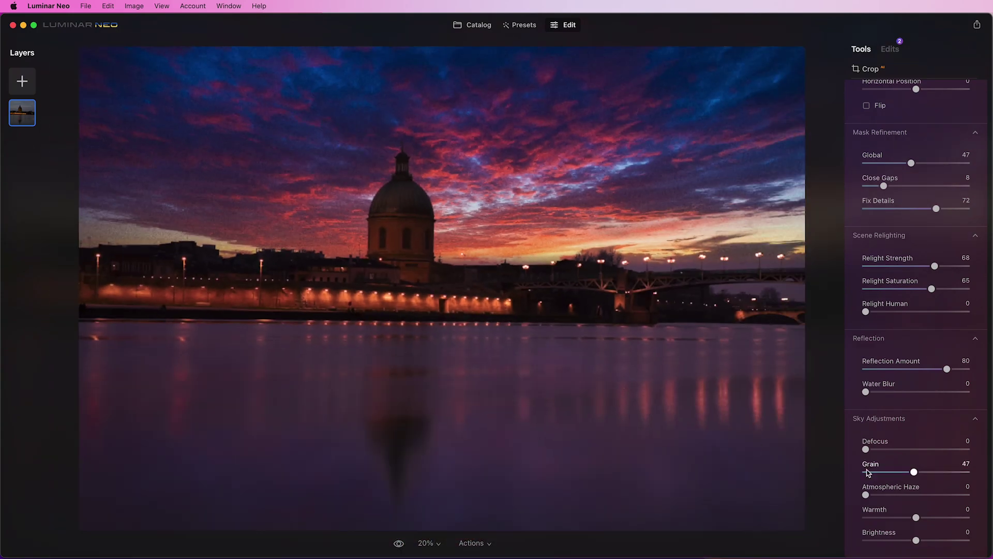
- Try Atmospheric Haze at 76 on the replaced sky and reset it
scroll(871, 468, down, 1)
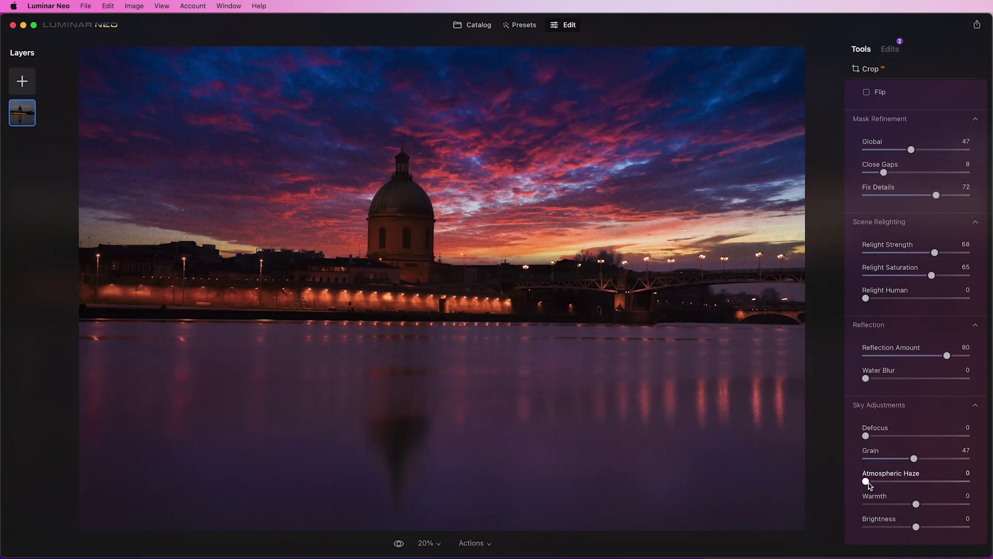
drag(868, 482, 945, 482)
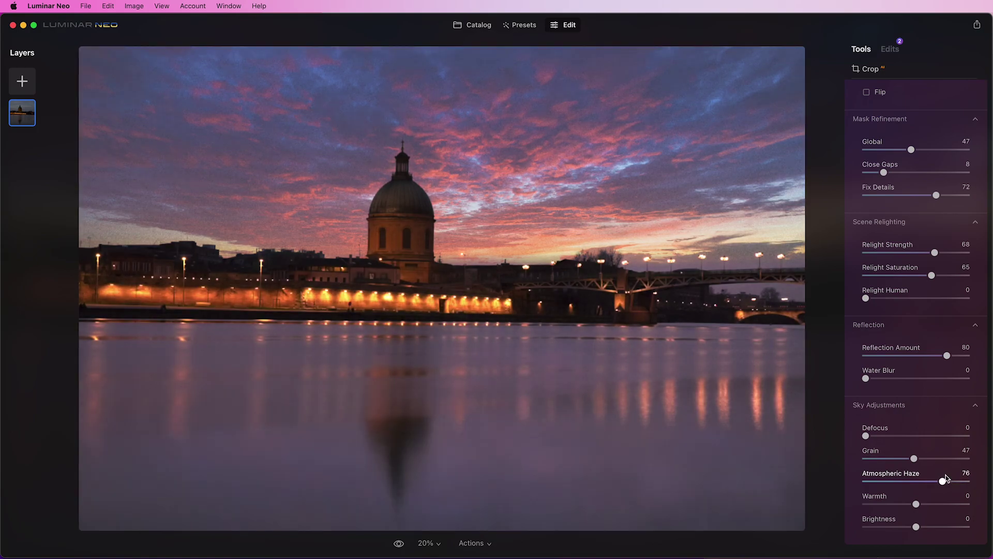
double_click(944, 481)
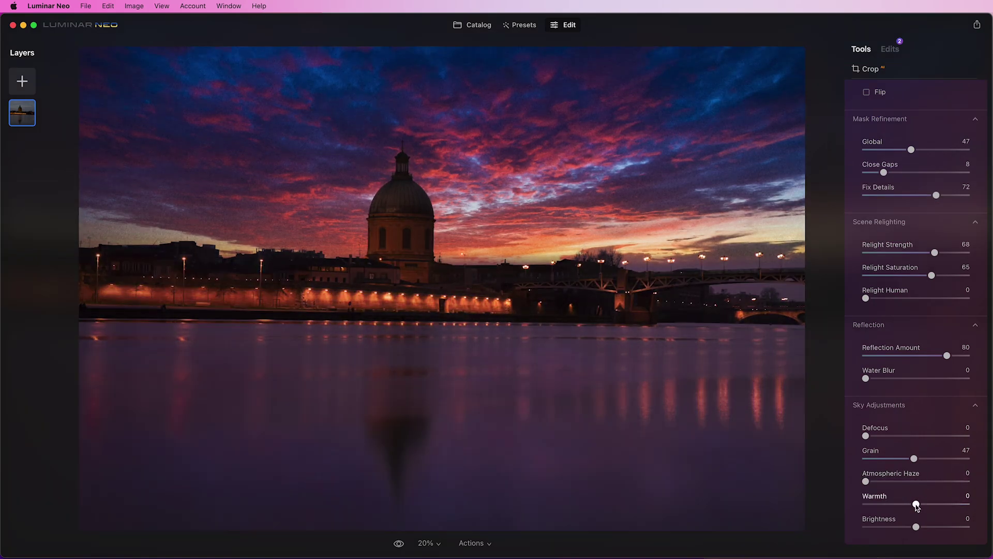
- Set the replaced sky's Warmth to 15 and compare the edited photo with the original
mouse_move(917, 504)
mouse_down()
mouse_move(934, 504)
mouse_move(879, 504)
mouse_move(924, 501)
mouse_up()
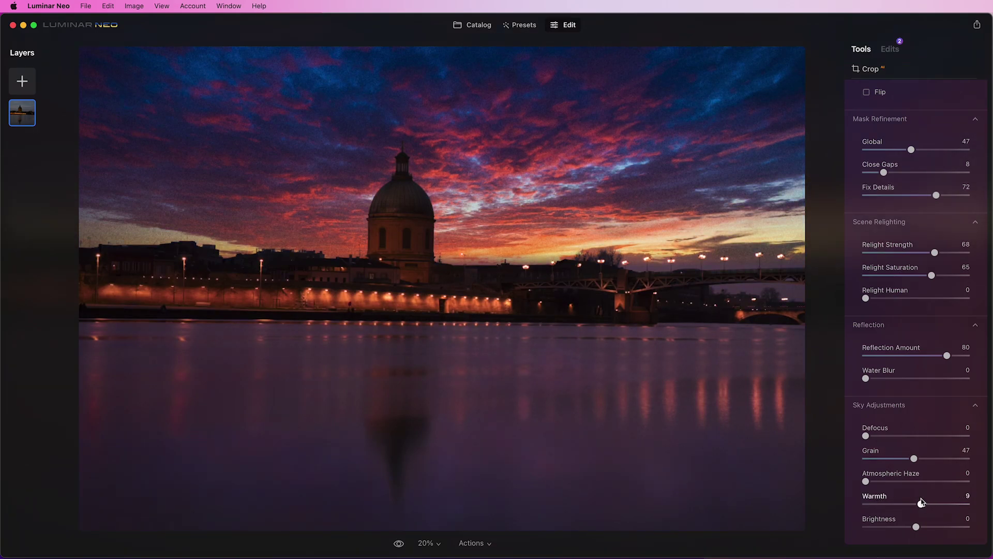
drag(922, 504, 915, 529)
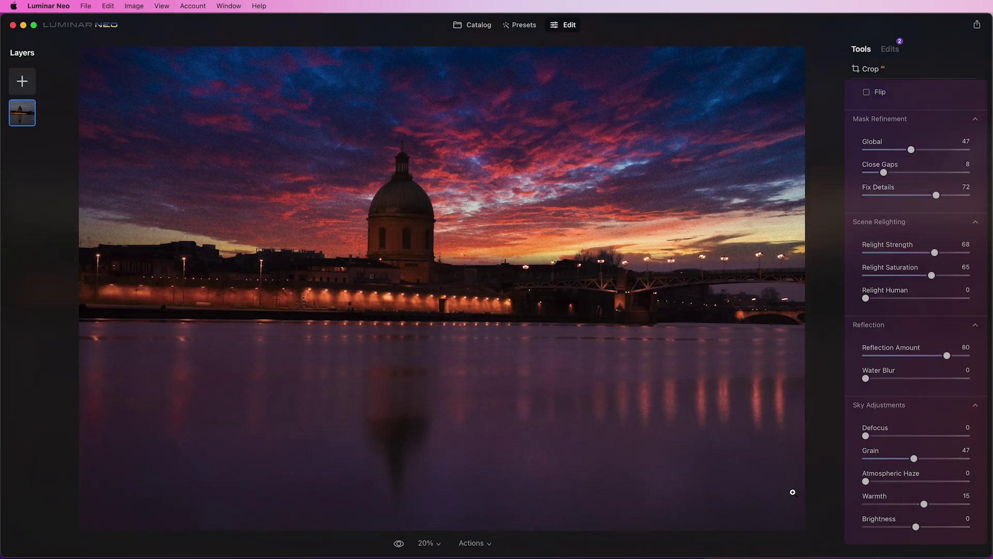
key(backslash)
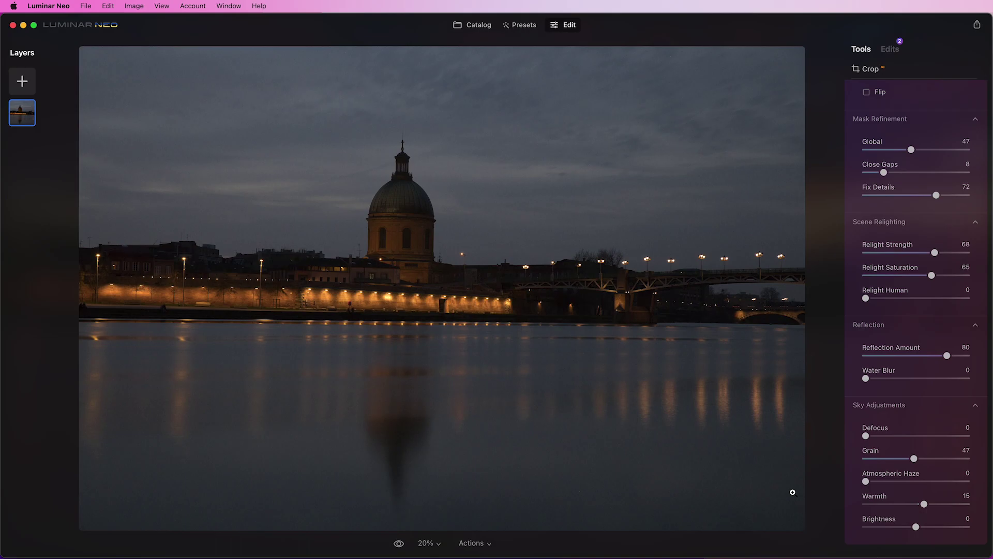
key(backslash)
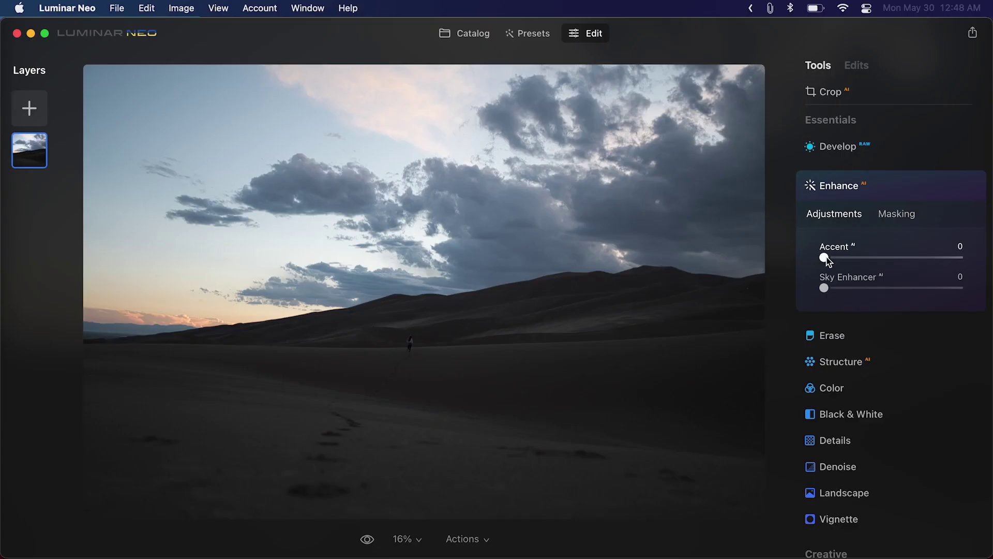
- Enhance the desert dune photo with Accent at 62 and Sky Enhancer at 47
drag(824, 256, 910, 257)
drag(825, 287, 896, 288)
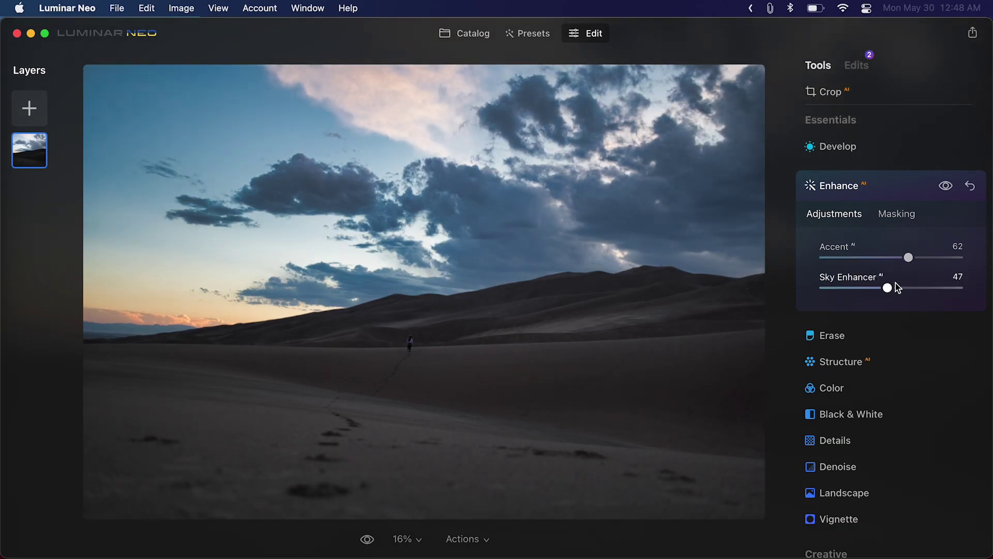